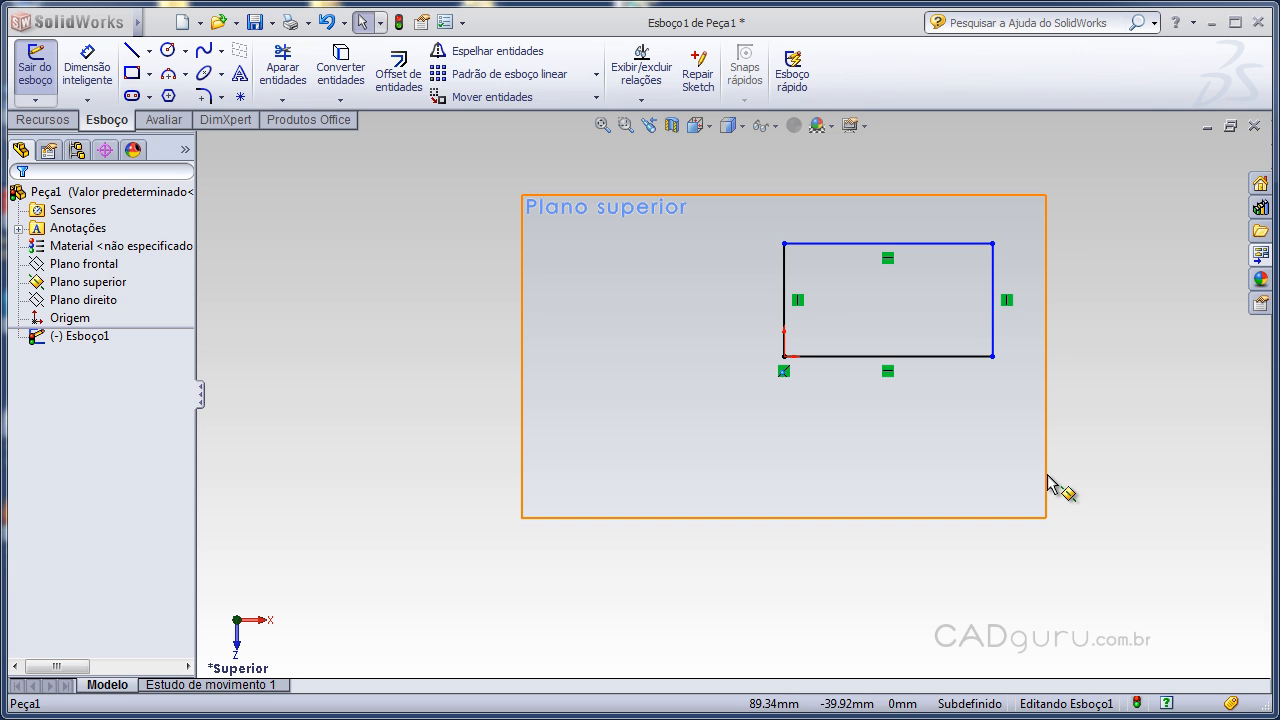
Step: Copy the whole rectangle at the origin to an empty spot below the Plano superior outline
left_click_drag(1020, 212, 746, 386)
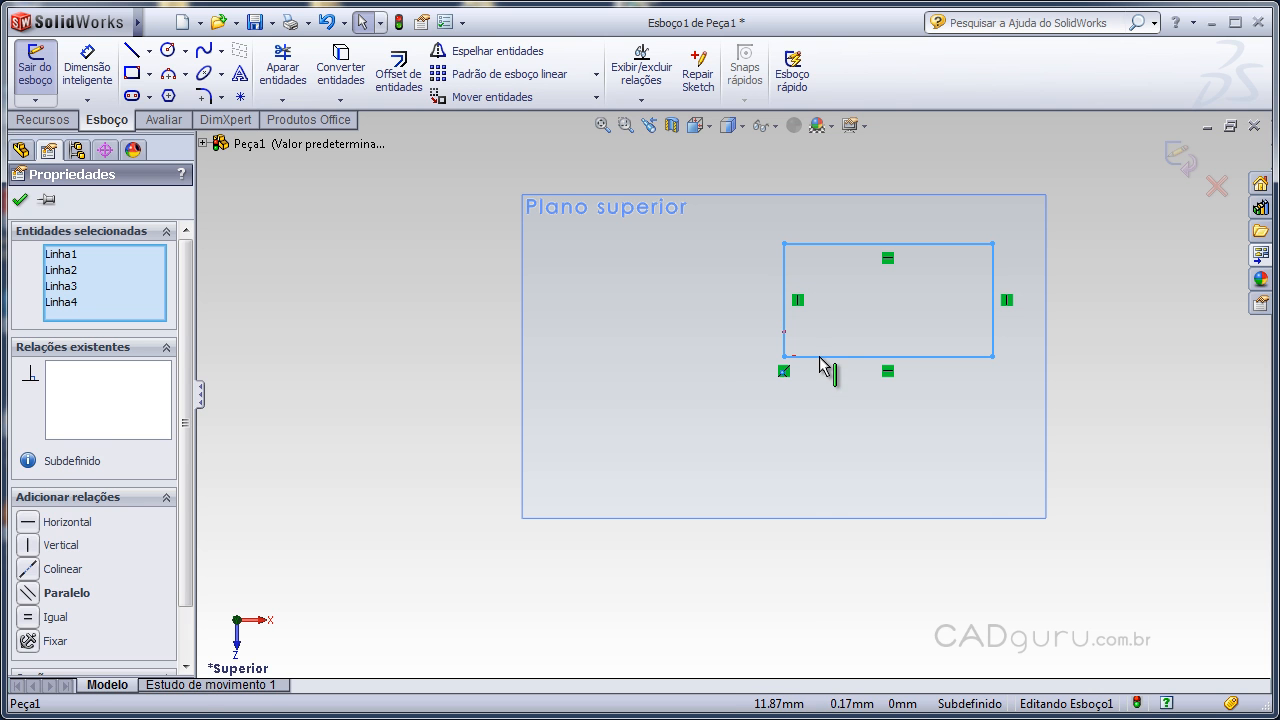
left_click_drag(820, 365, 830, 660)
left_click(1186, 512)
scroll(1050, 508, "up", 1)
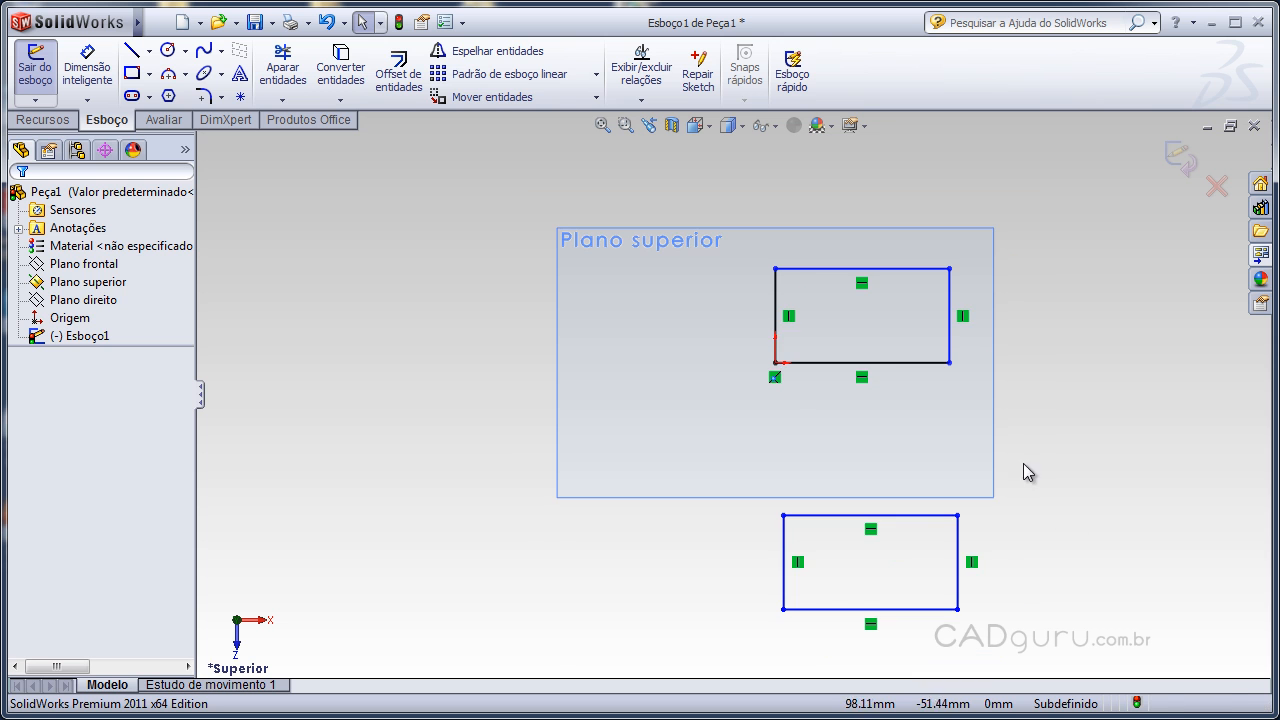
Step: Copy both rectangles together to the empty area left of the Plano superior outline
left_click_drag(1066, 226, 713, 633)
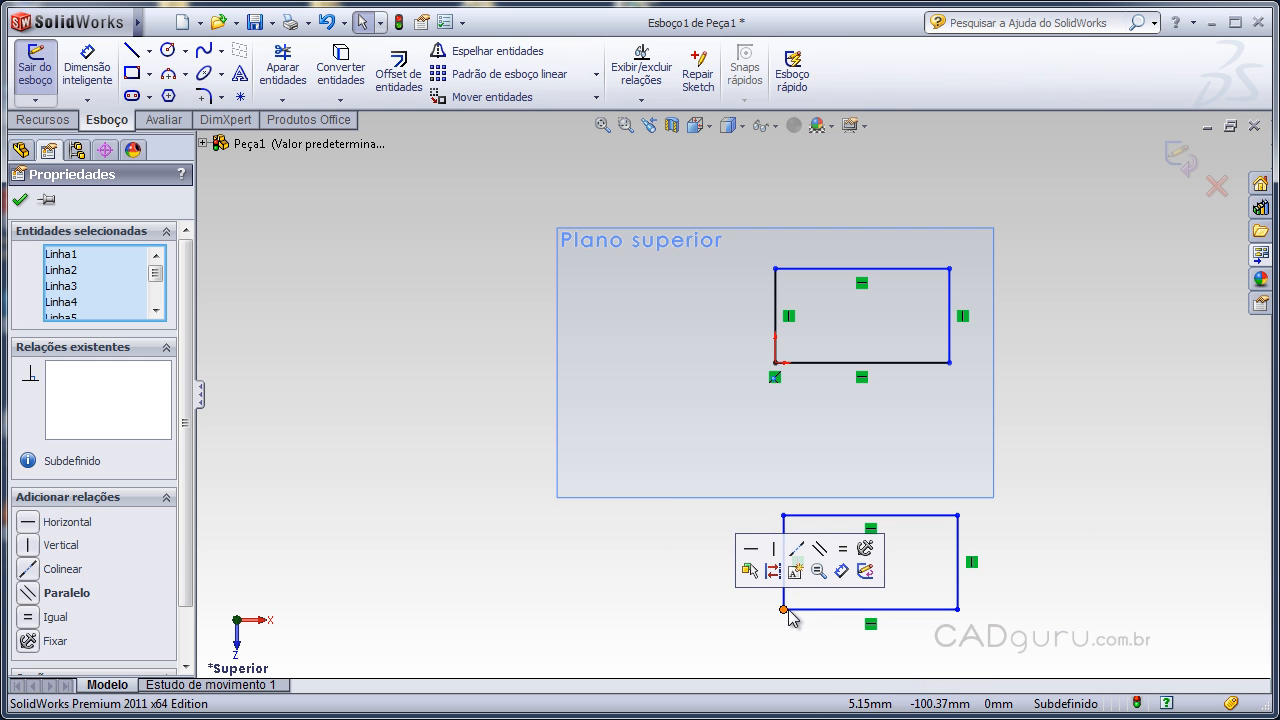
left_click_drag(792, 604, 347, 602, "ctrl")
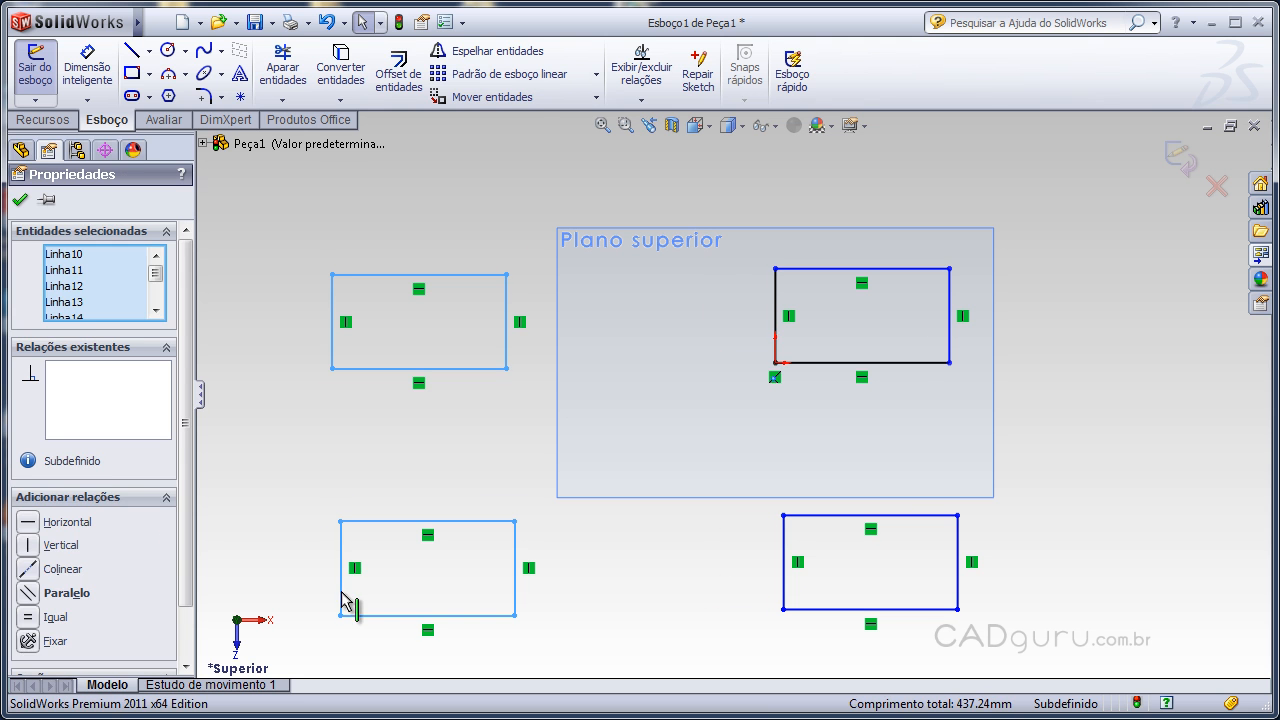
left_click(363, 257)
Step: Sketch a corner rectangle about 72 mm wide from the origin down and to the left, inside the plane outline
left_click(131, 73)
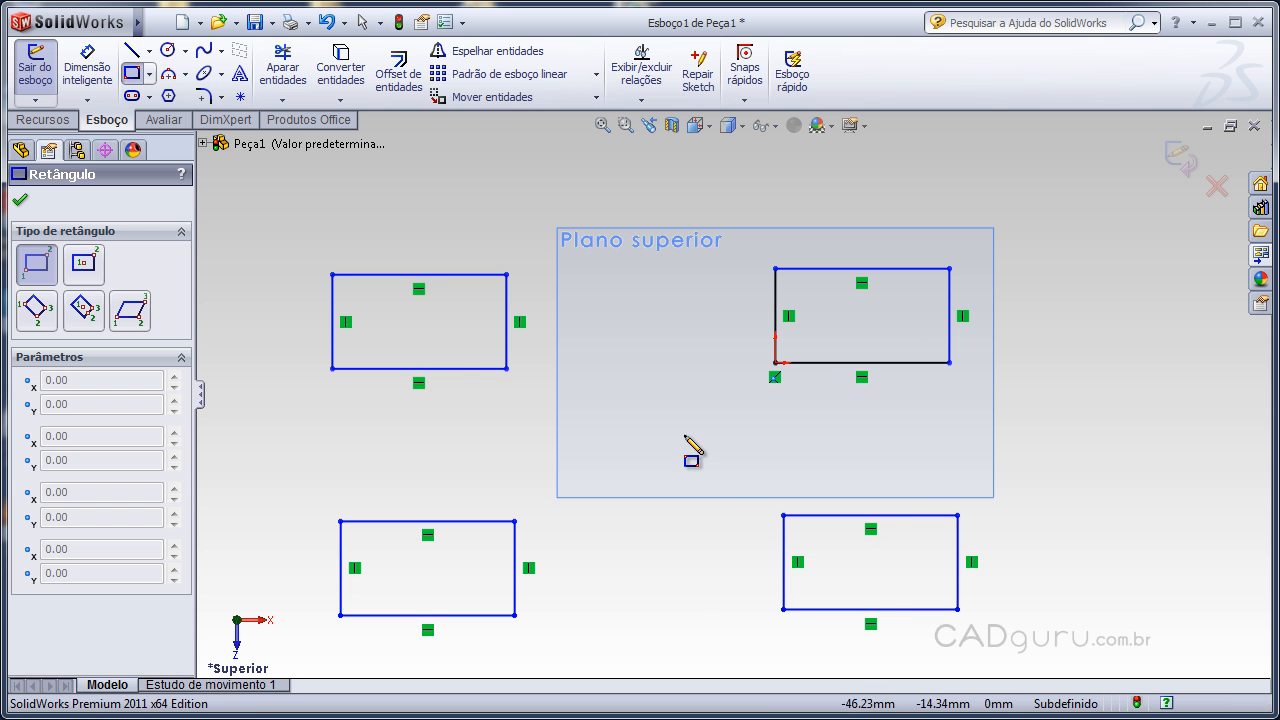
left_click(775, 362)
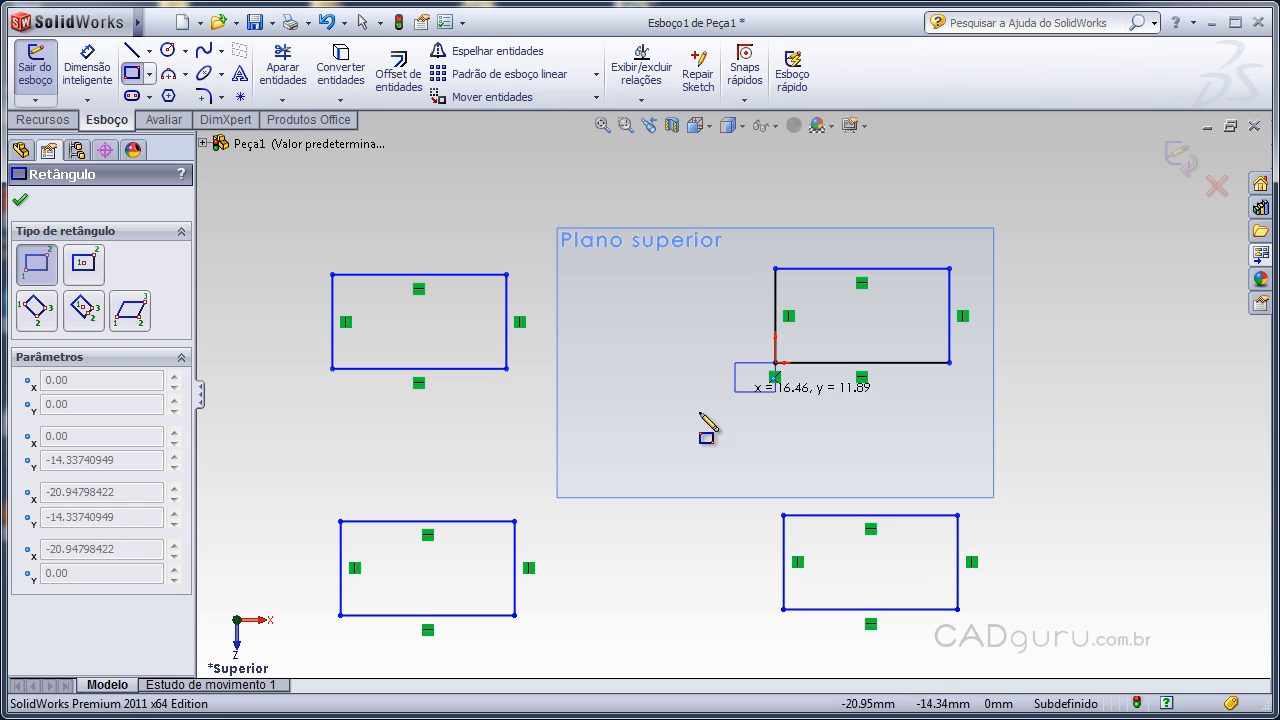
left_click(598, 464)
key("Escape")
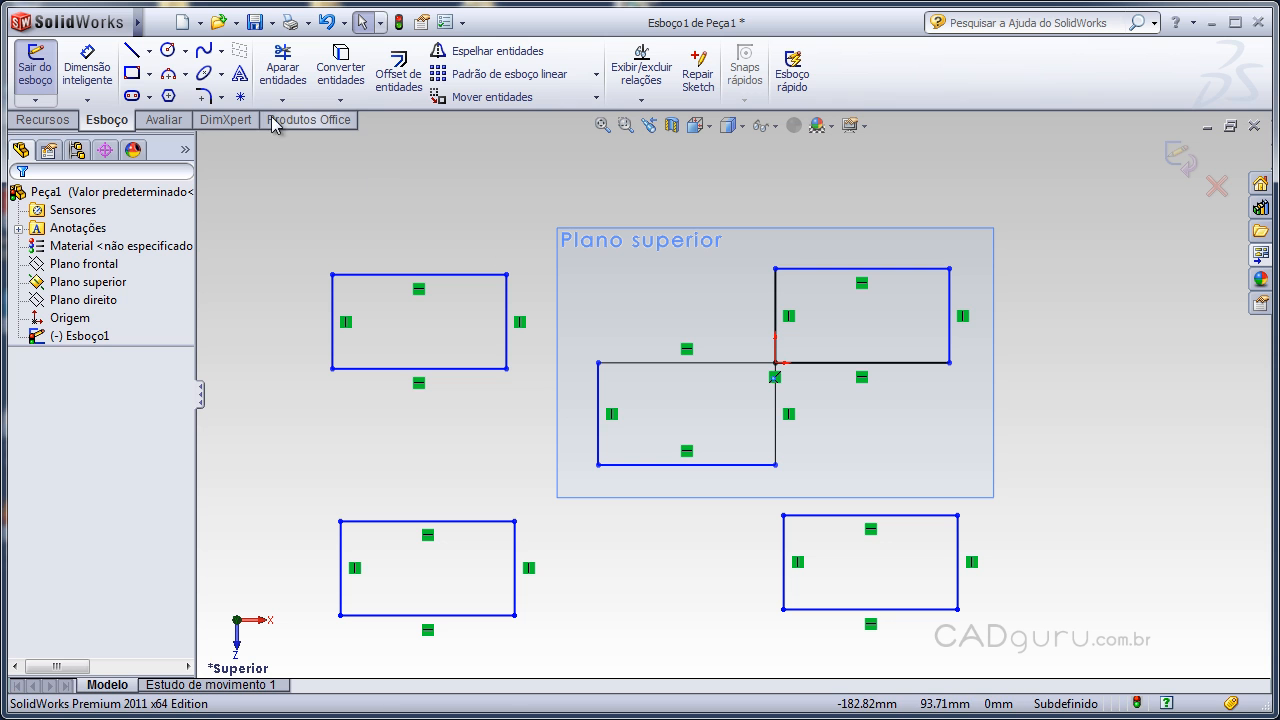
Step: Apply a 10 mm sketch fillet to the upper-left rectangle's lower-left corner with Manter cantos restritos turned off
left_click(211, 100)
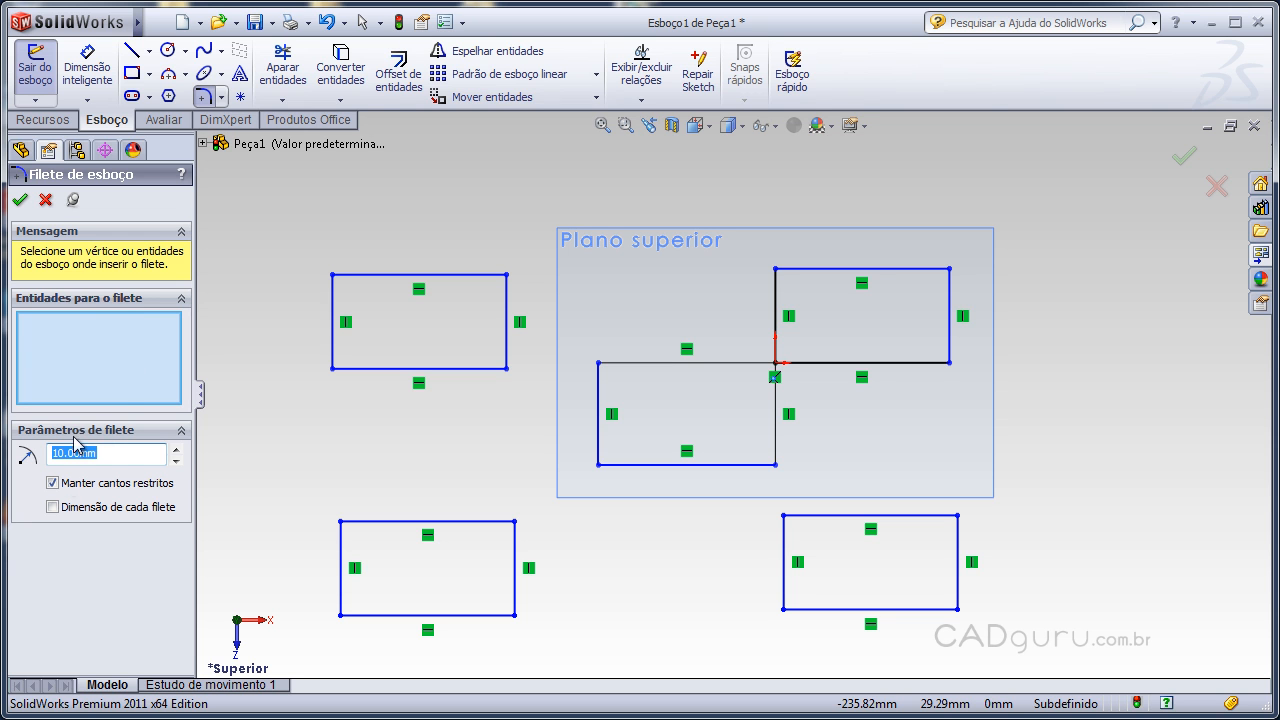
left_click(105, 486)
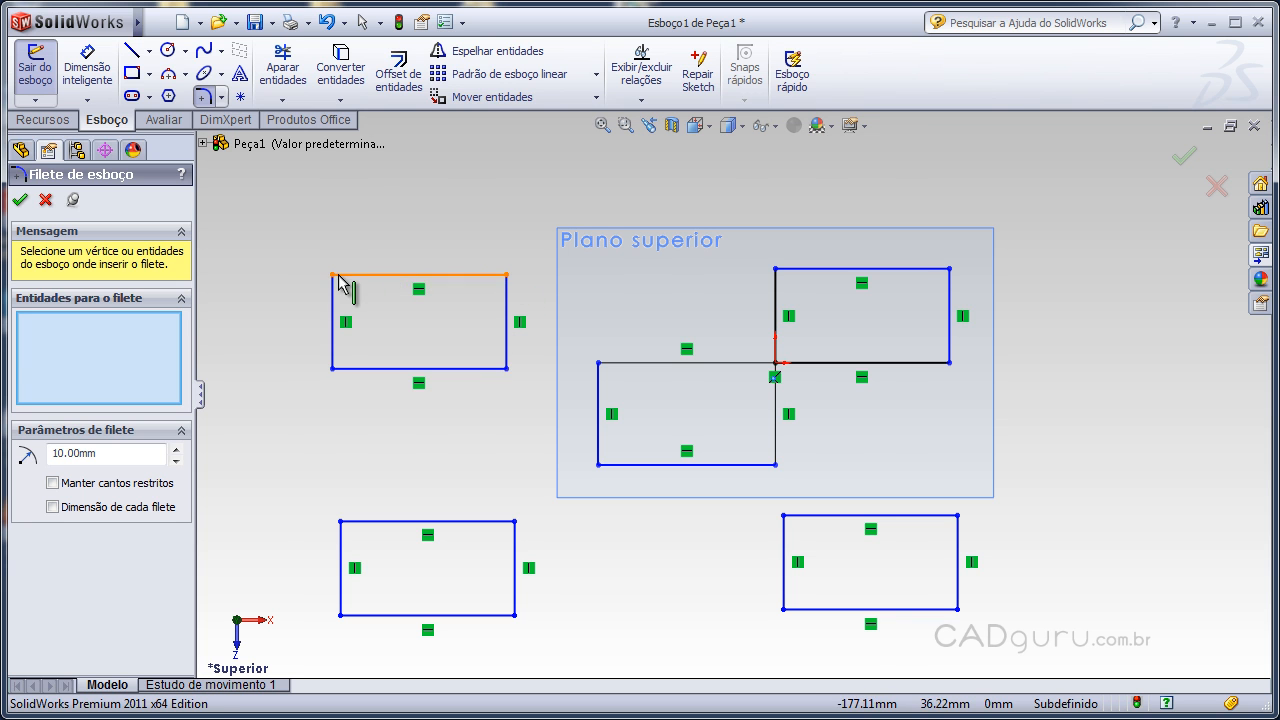
left_click(334, 369)
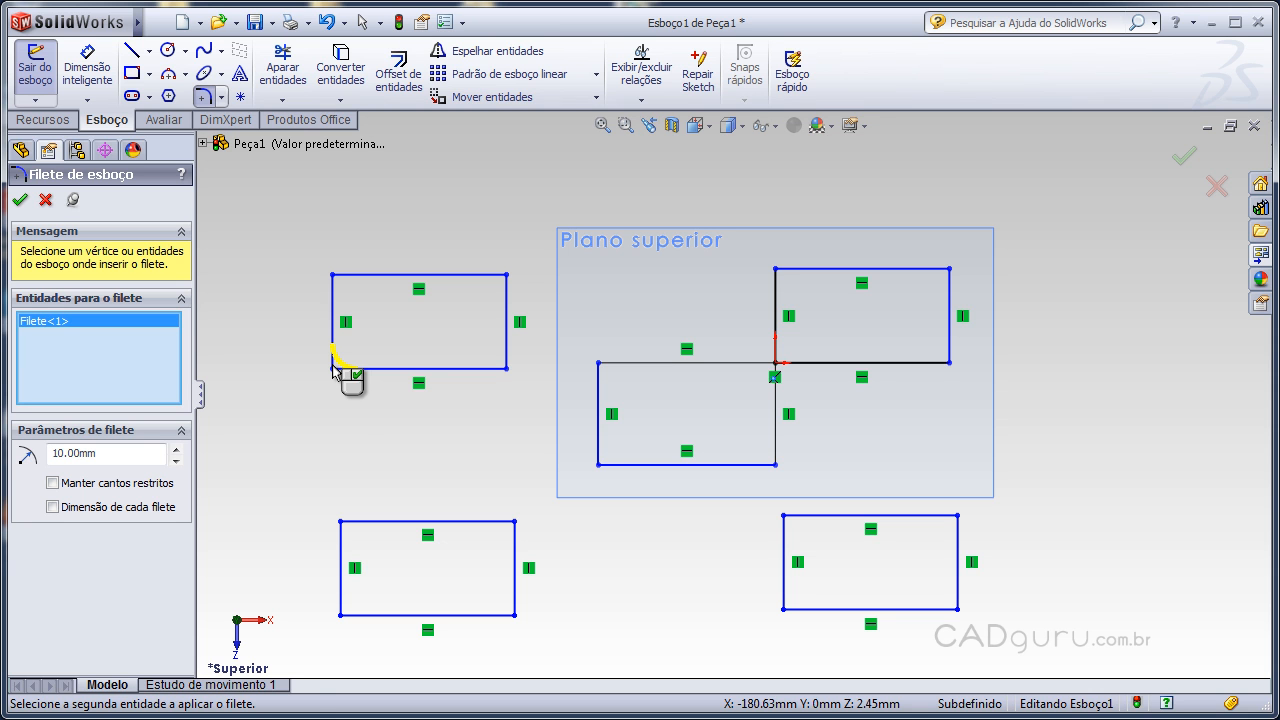
right_click(334, 370)
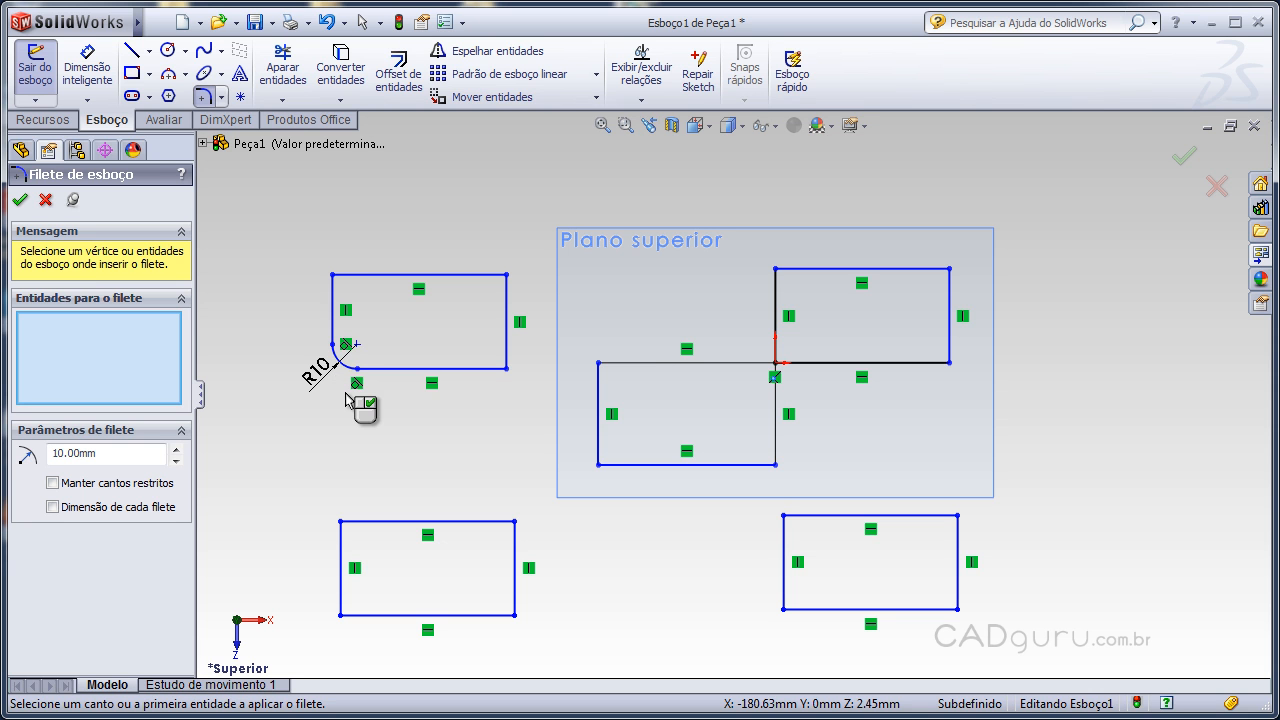
Step: Fillet the upper-left rectangle's remaining three corners individually at 10 mm, picking the two adjoining edges for the top-left one
left_click(334, 305)
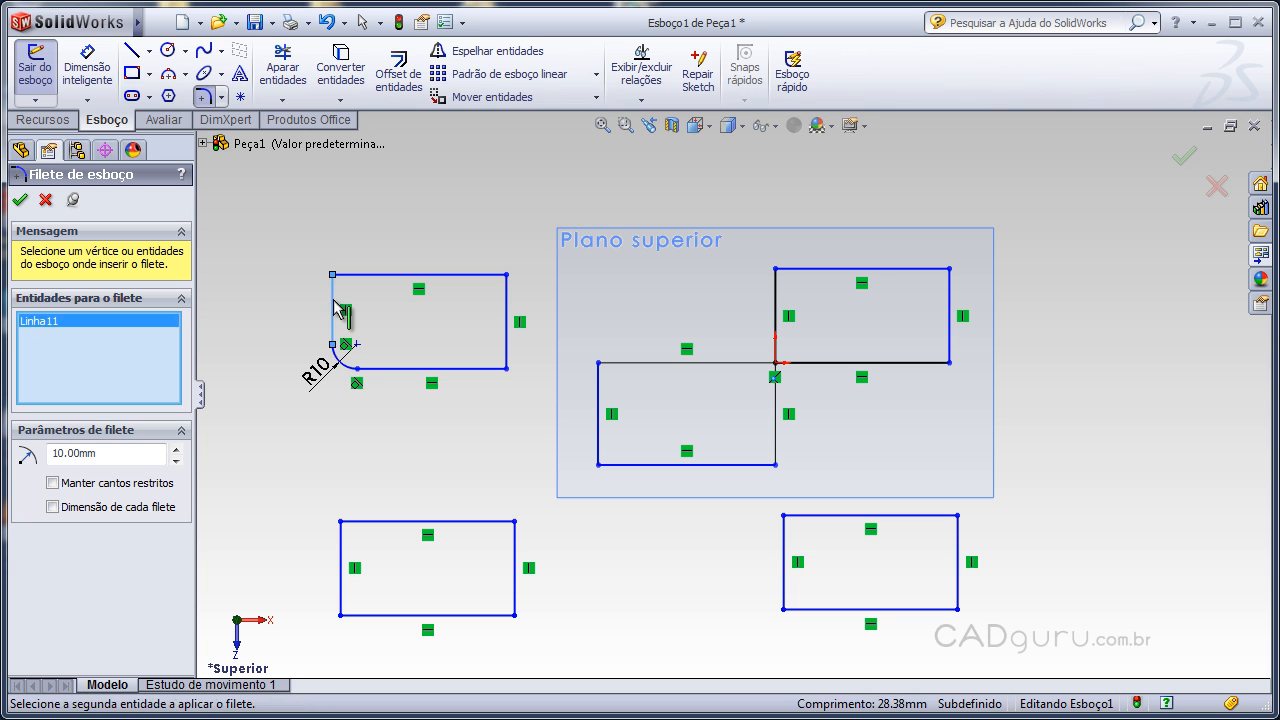
left_click(364, 283)
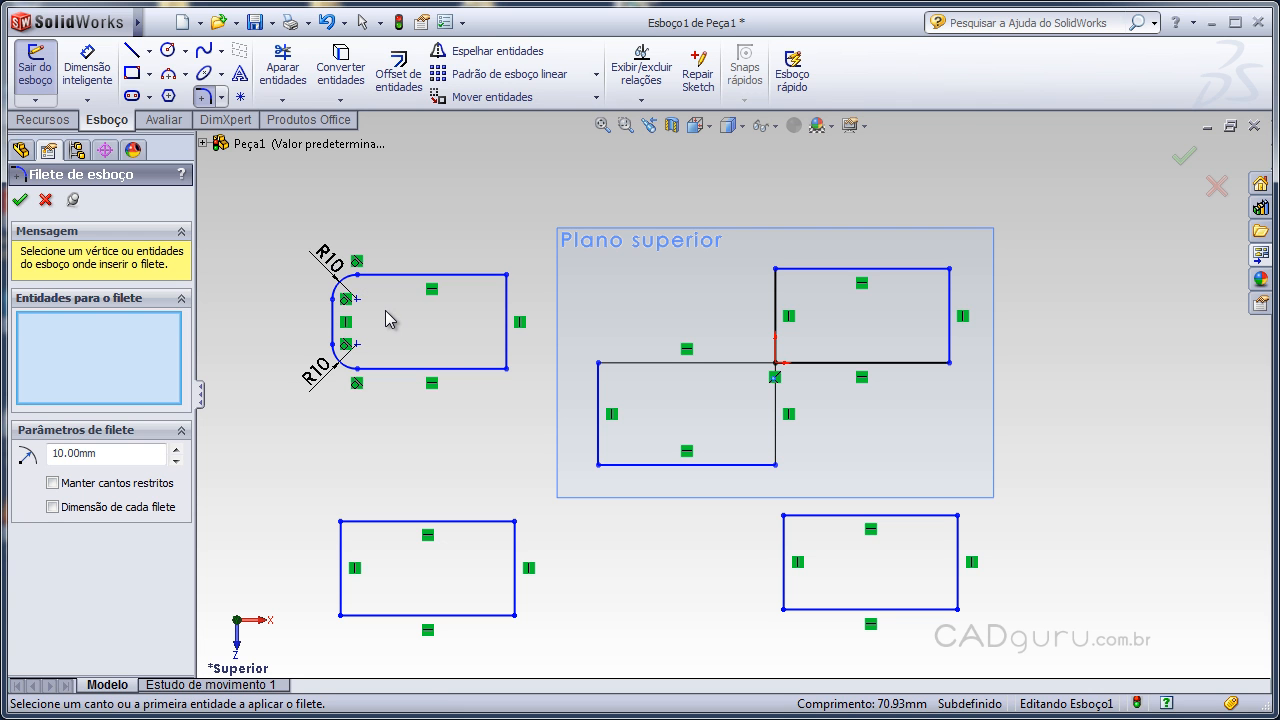
left_click(506, 276)
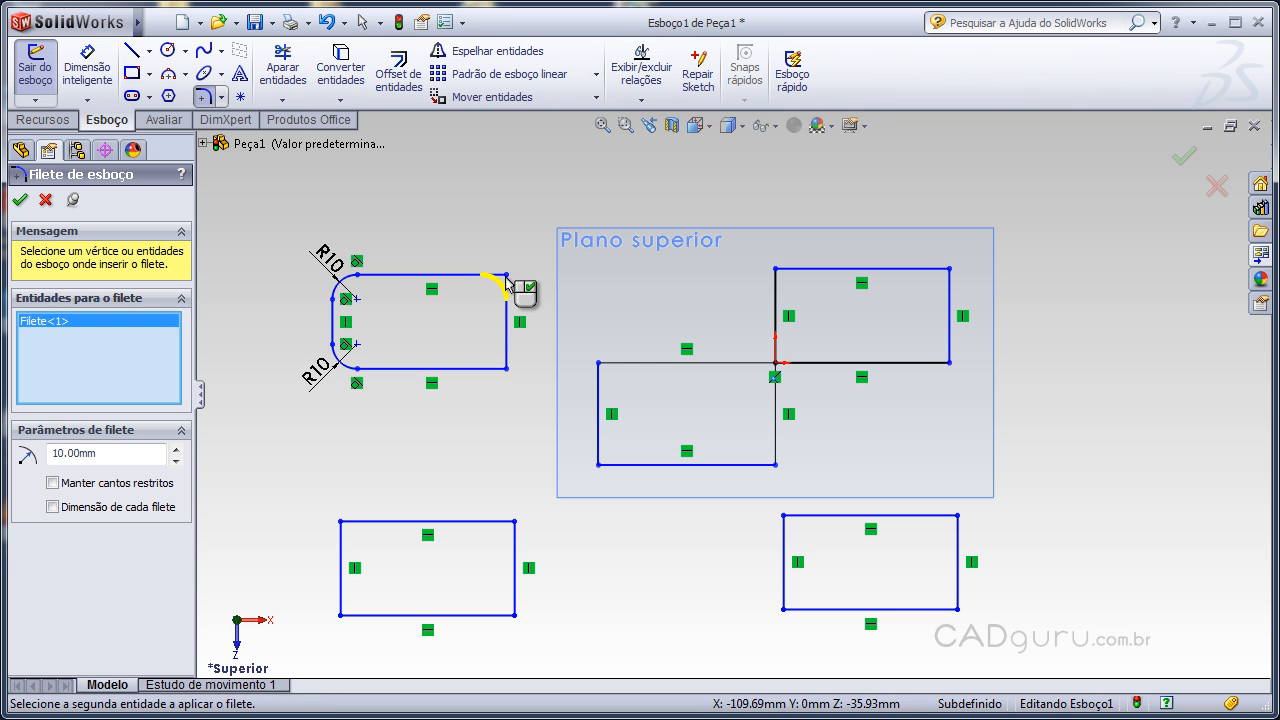
left_click(507, 369)
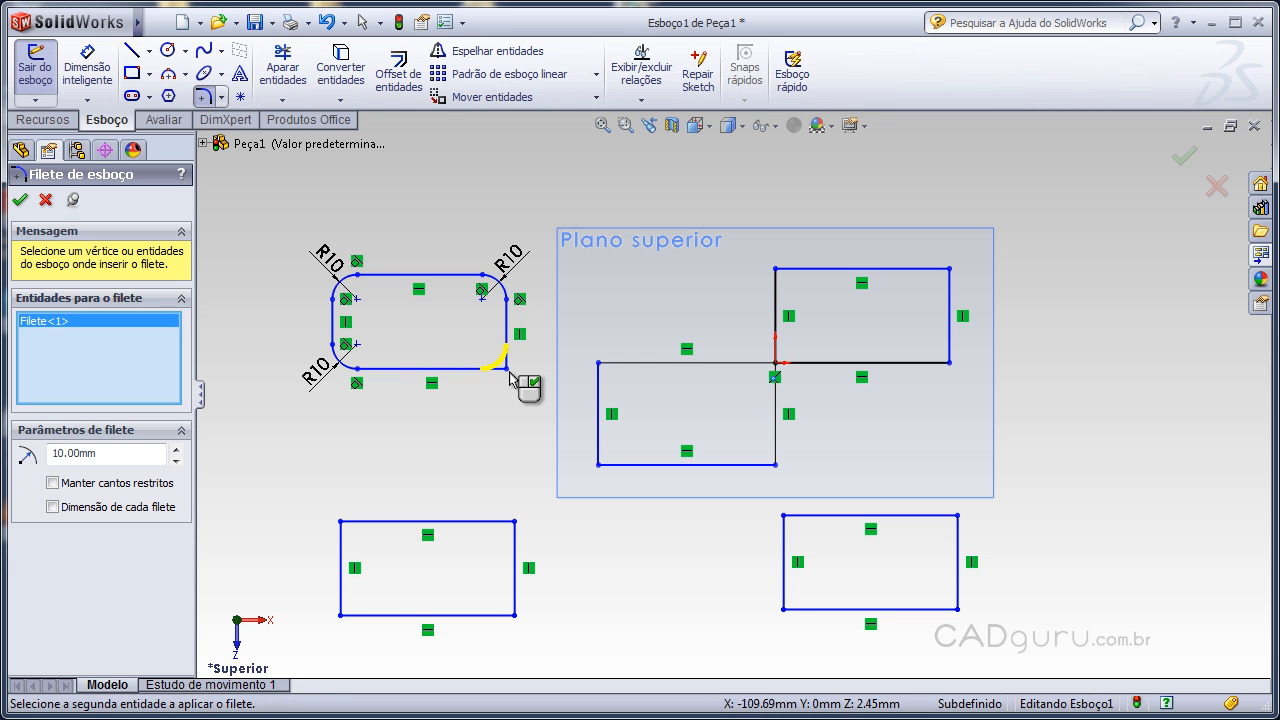
Step: Fillet all four corners of the lower-left rectangle in a single 10 mm operation
left_click(515, 522)
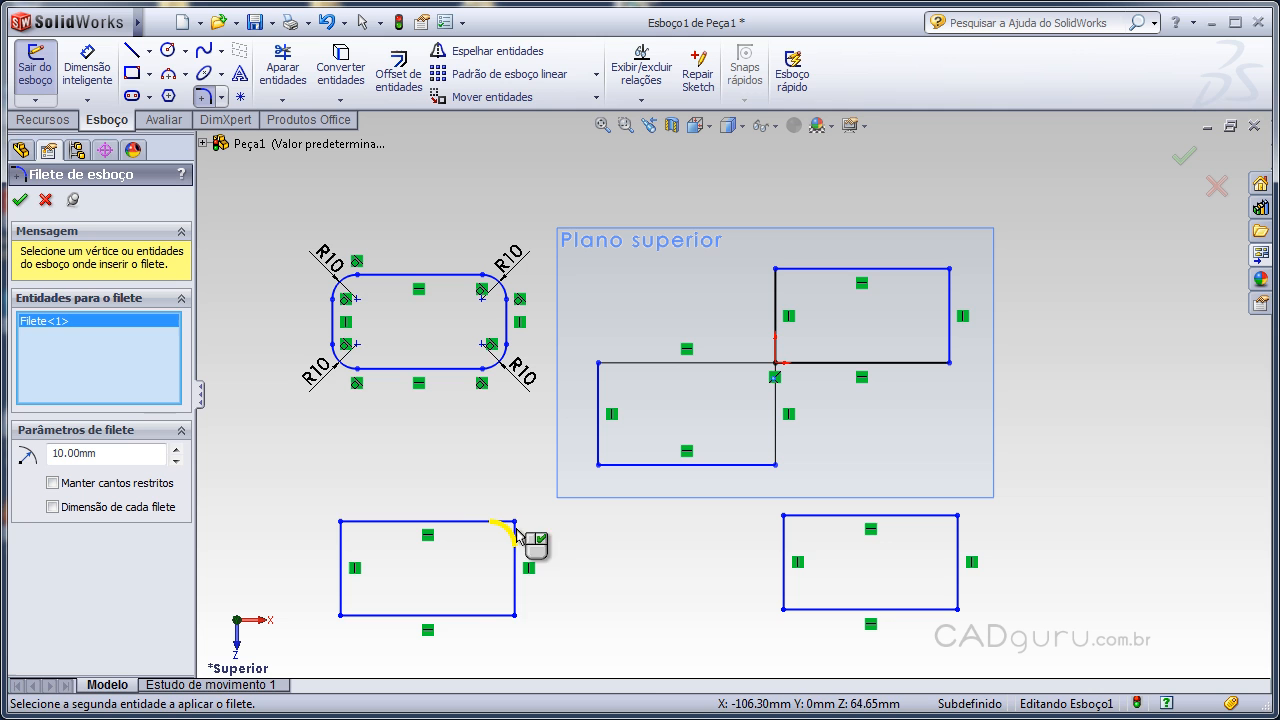
left_click(514, 615)
left_click(342, 617)
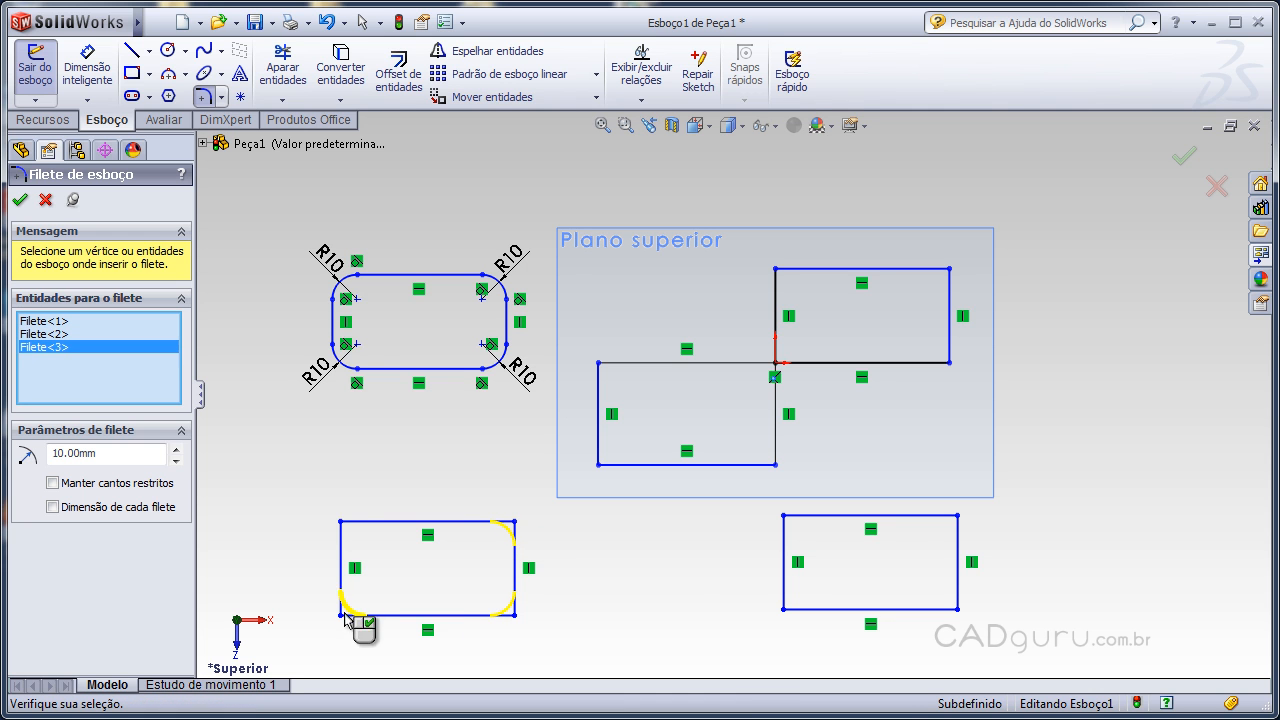
left_click(341, 523)
key("Return")
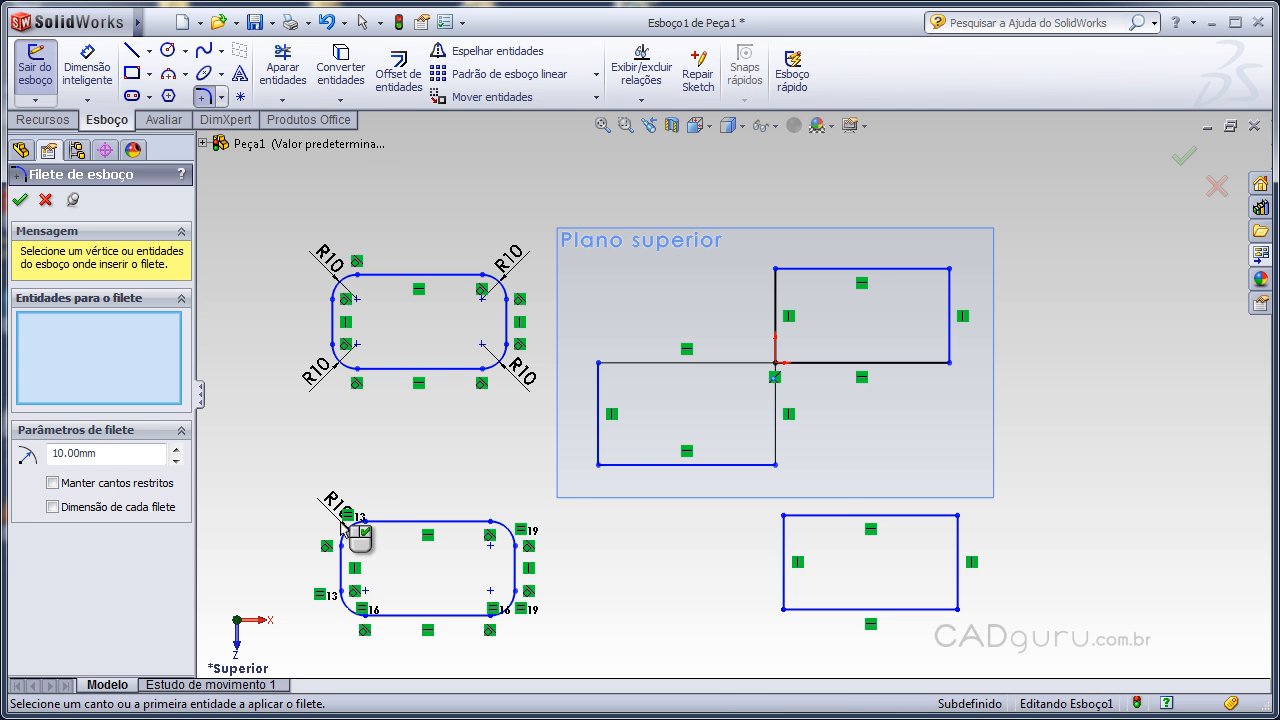
Step: Fillet all four corners of the lower-right rectangle together at 10 mm with Dimensão de cada filete enabled
scroll(411, 438, "up", 1)
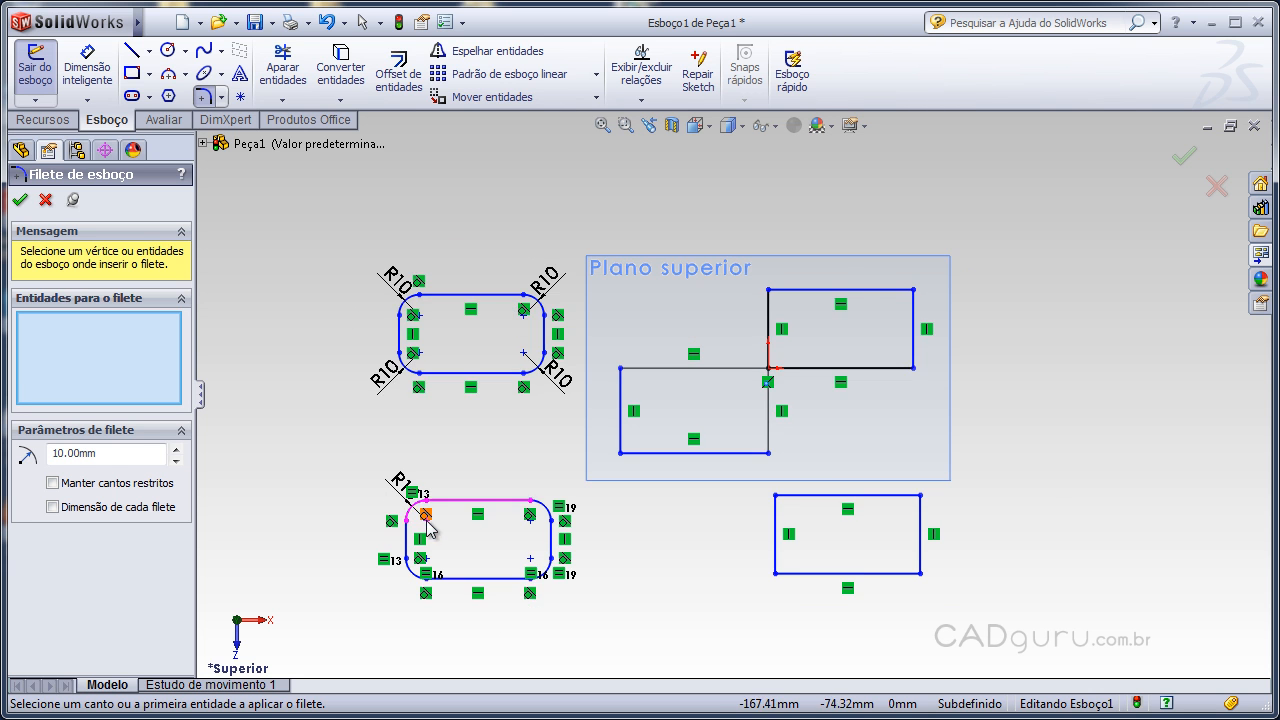
scroll(427, 528, "down", 1)
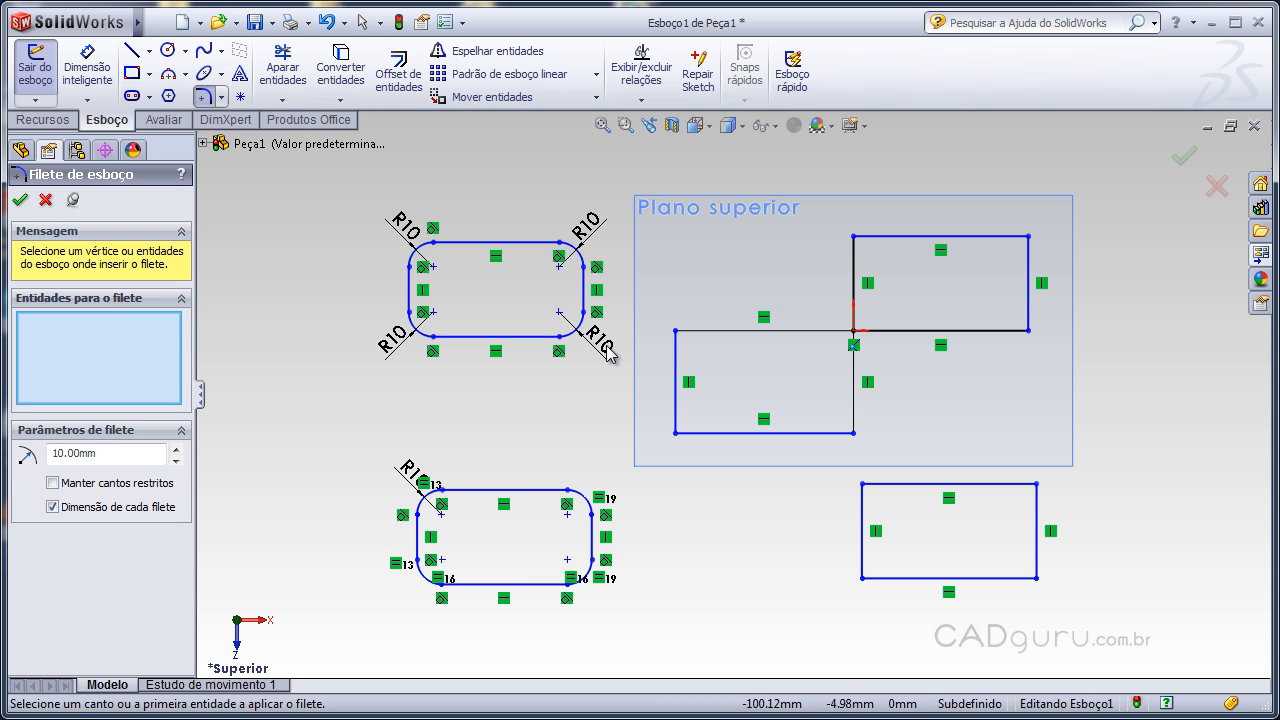
left_click(862, 485)
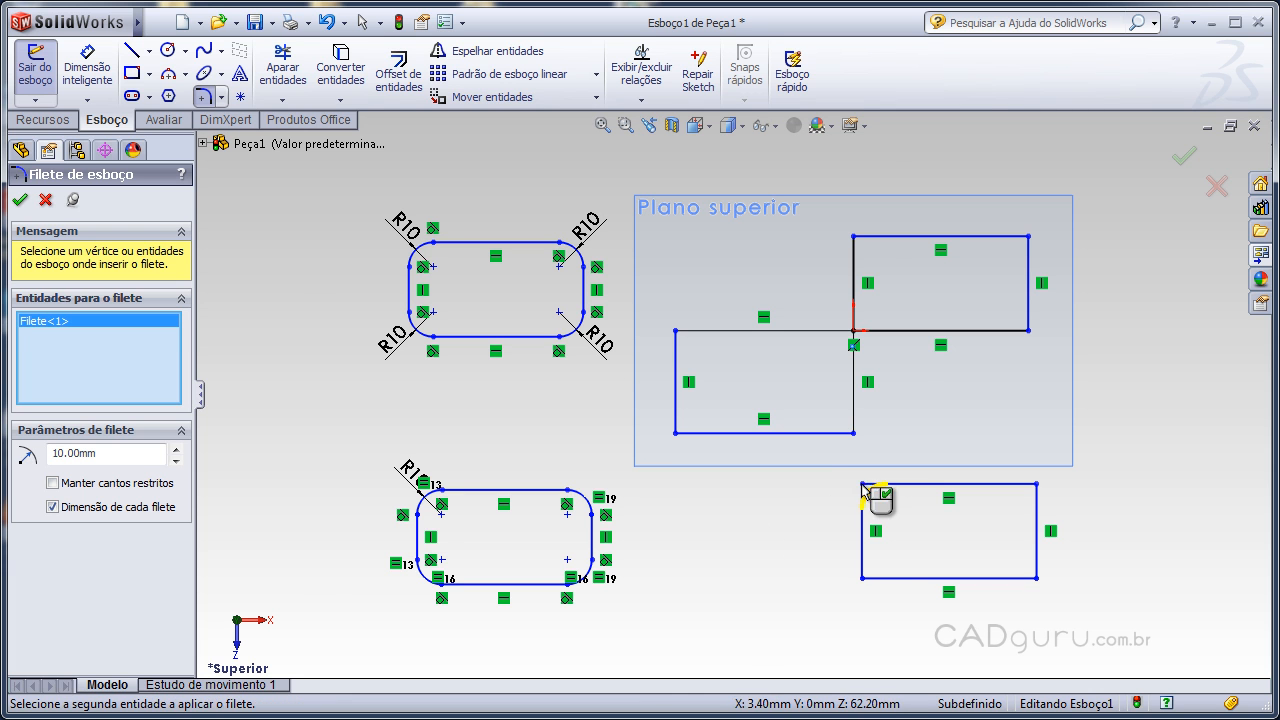
left_click(863, 579)
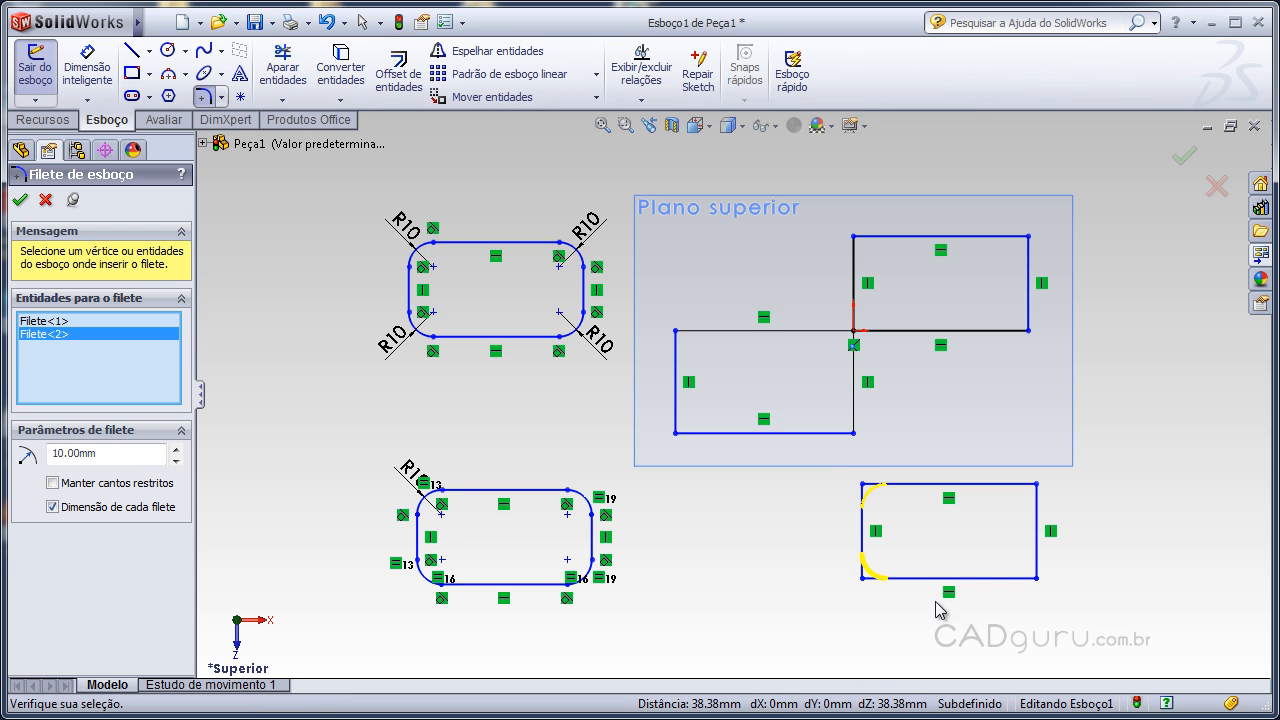
left_click(1038, 580)
left_click(1040, 488)
right_click(1050, 490)
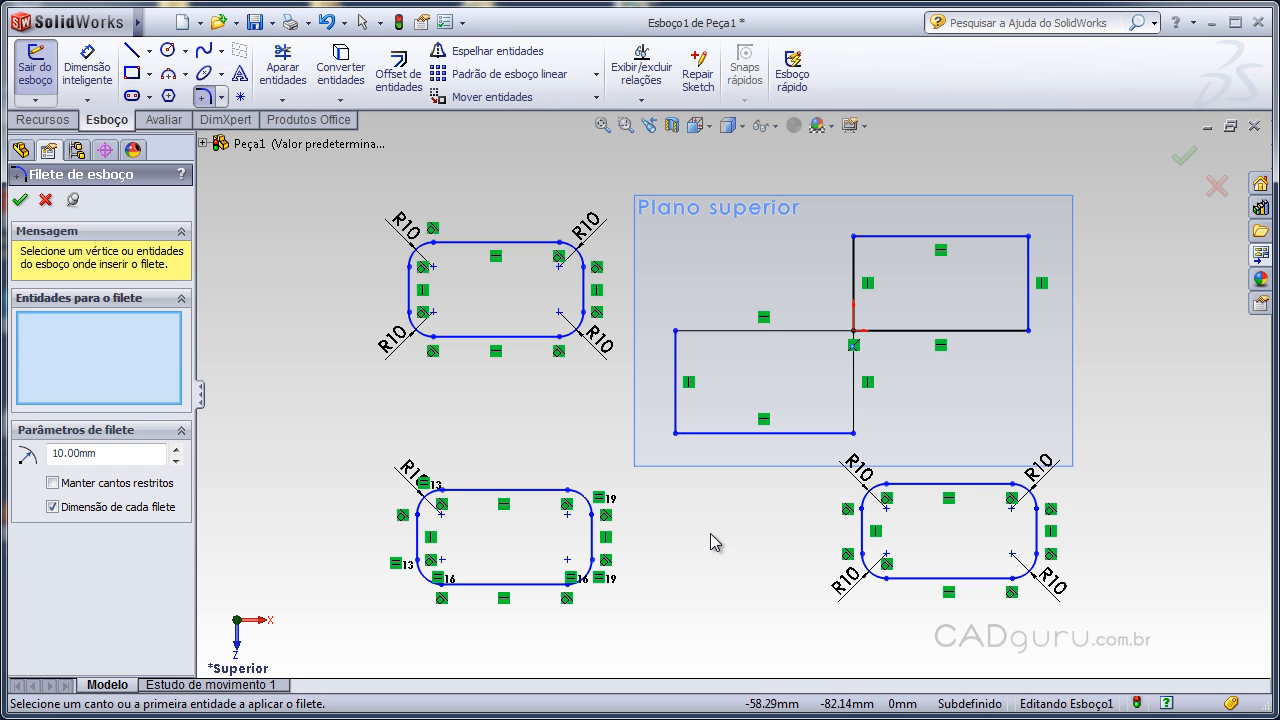
Step: Enable Manter cantos restritos and fillet the lower central rectangle's corner at the origin at 10 mm by picking its two edges
left_click(110, 486)
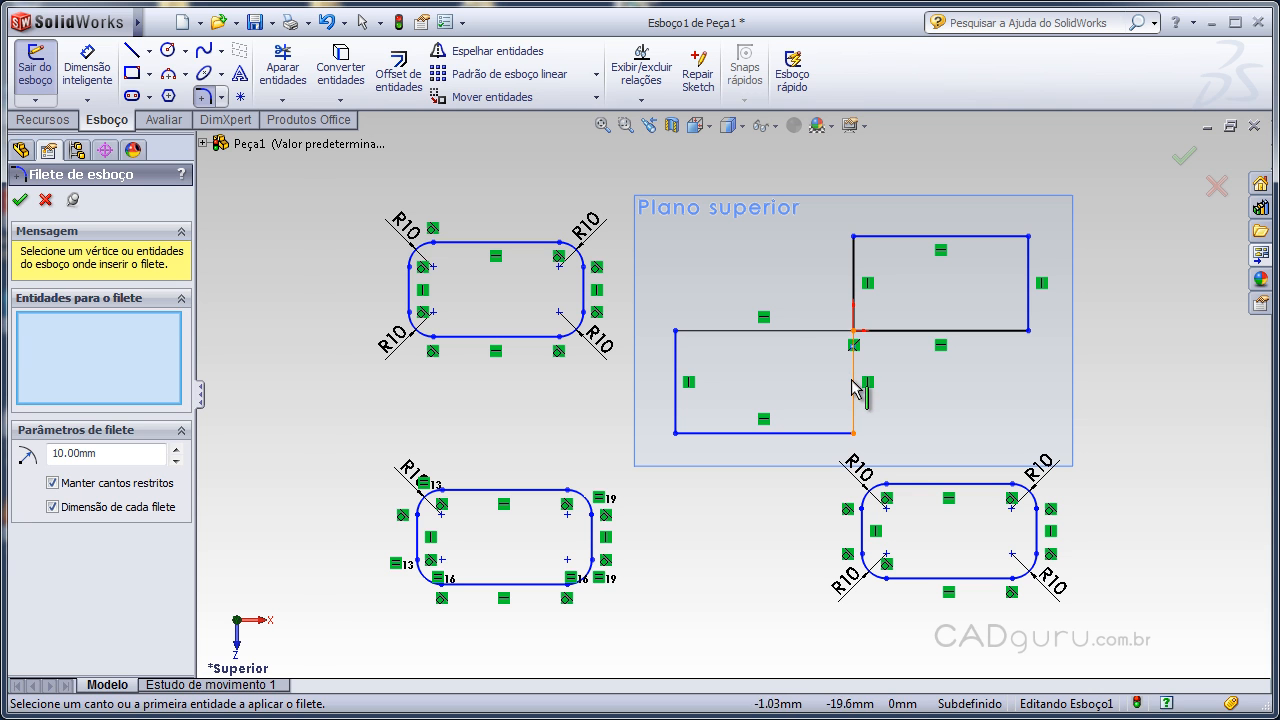
left_click(852, 384)
left_click(798, 332)
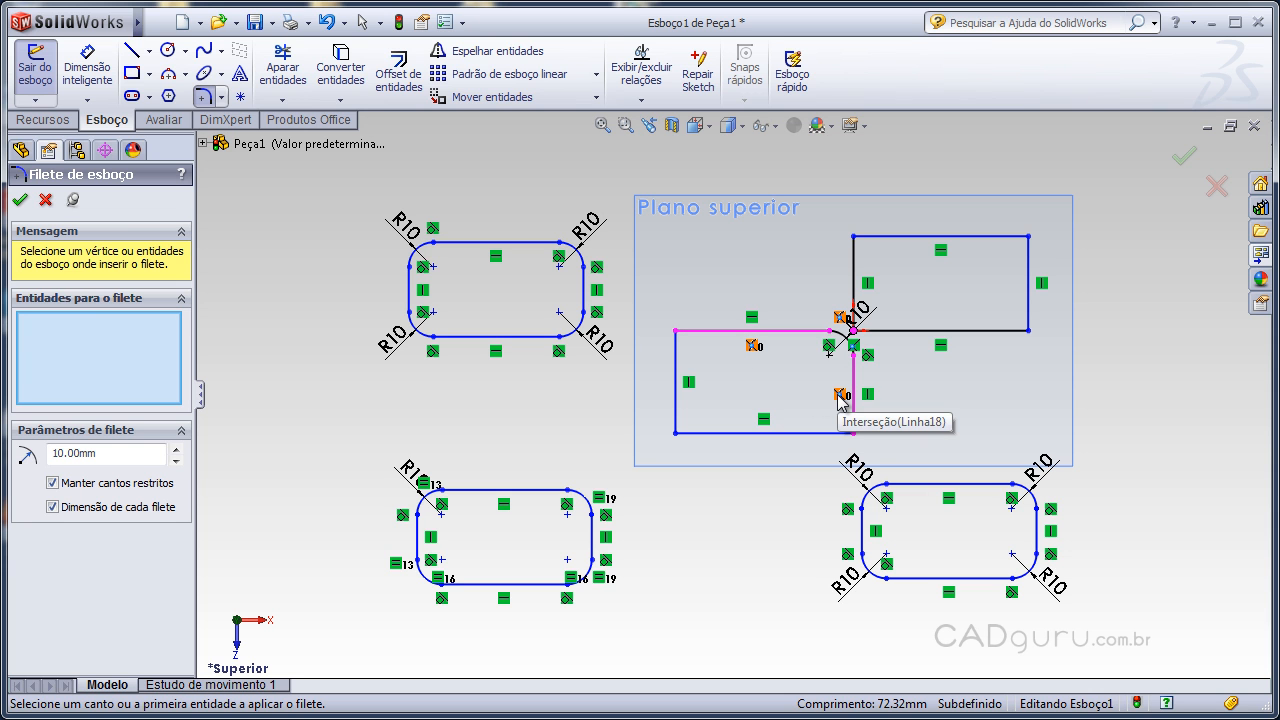
Step: Turn off Manter cantos restritos and fillet the upper central rectangle's corner at the origin at 10 mm, accepting deletion of its geometric relations
left_click(155, 485)
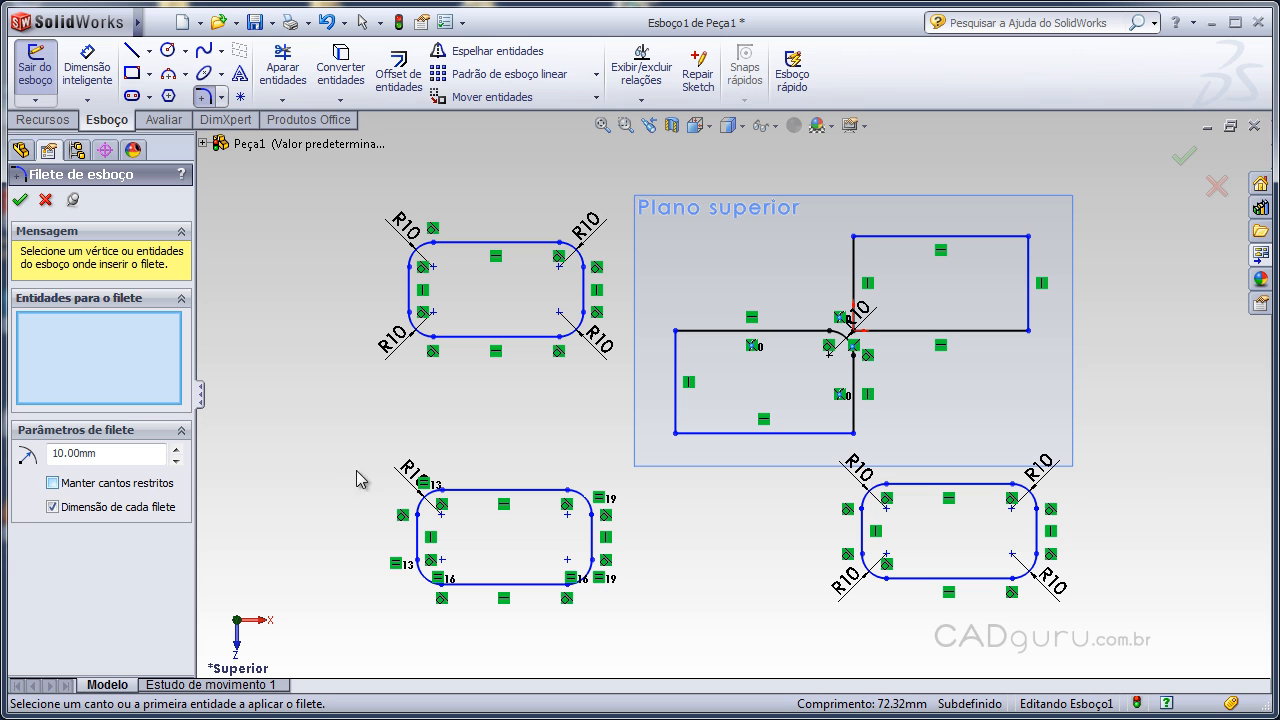
left_click(911, 332)
left_click(853, 289)
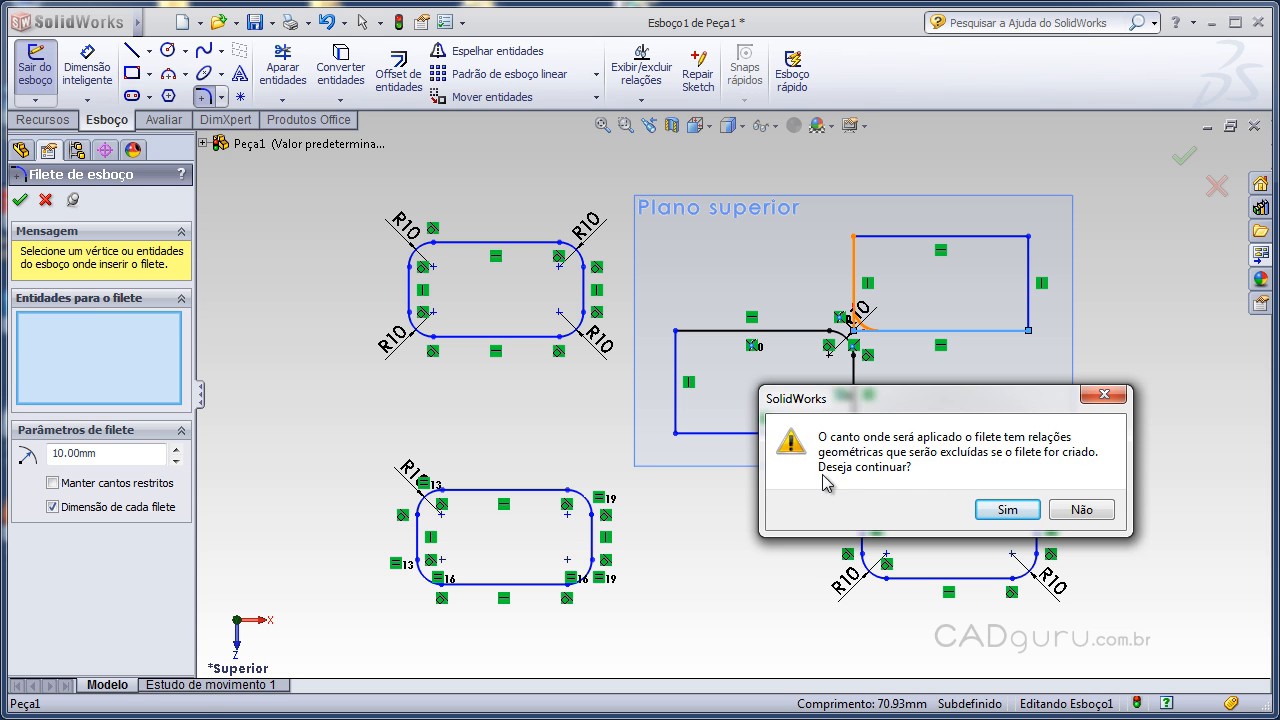
left_click(1007, 510)
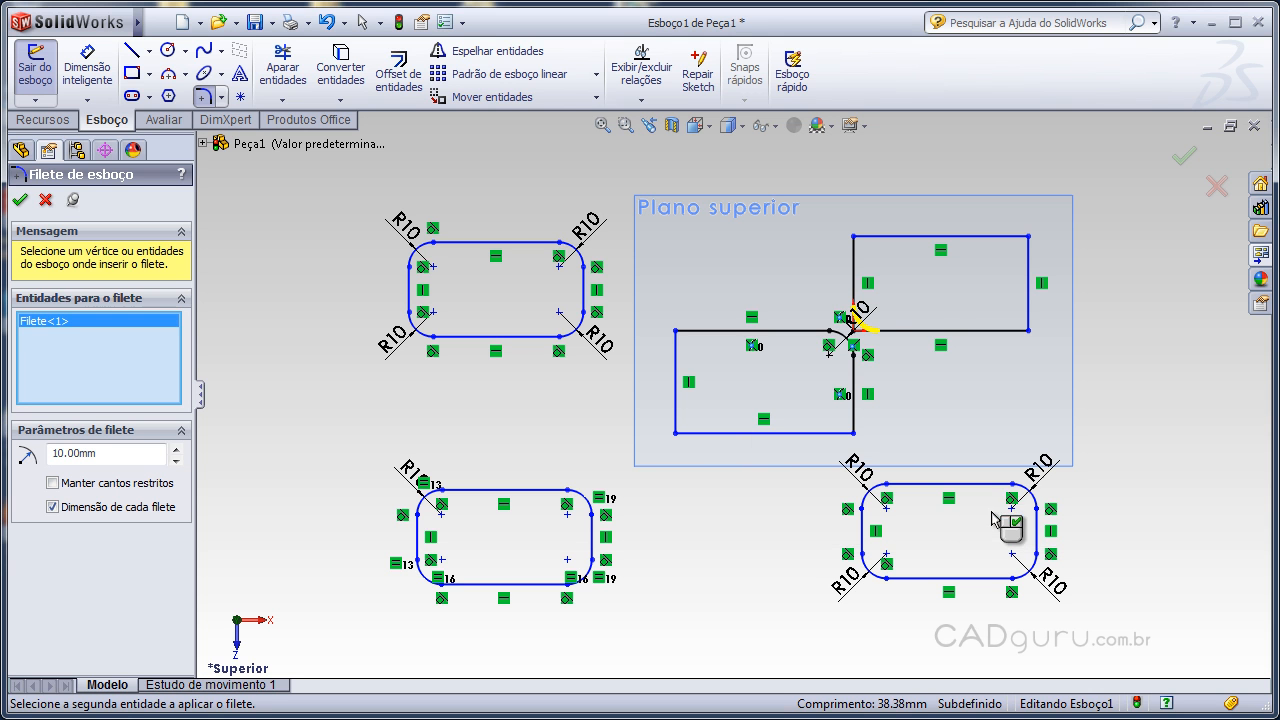
right_click(897, 348)
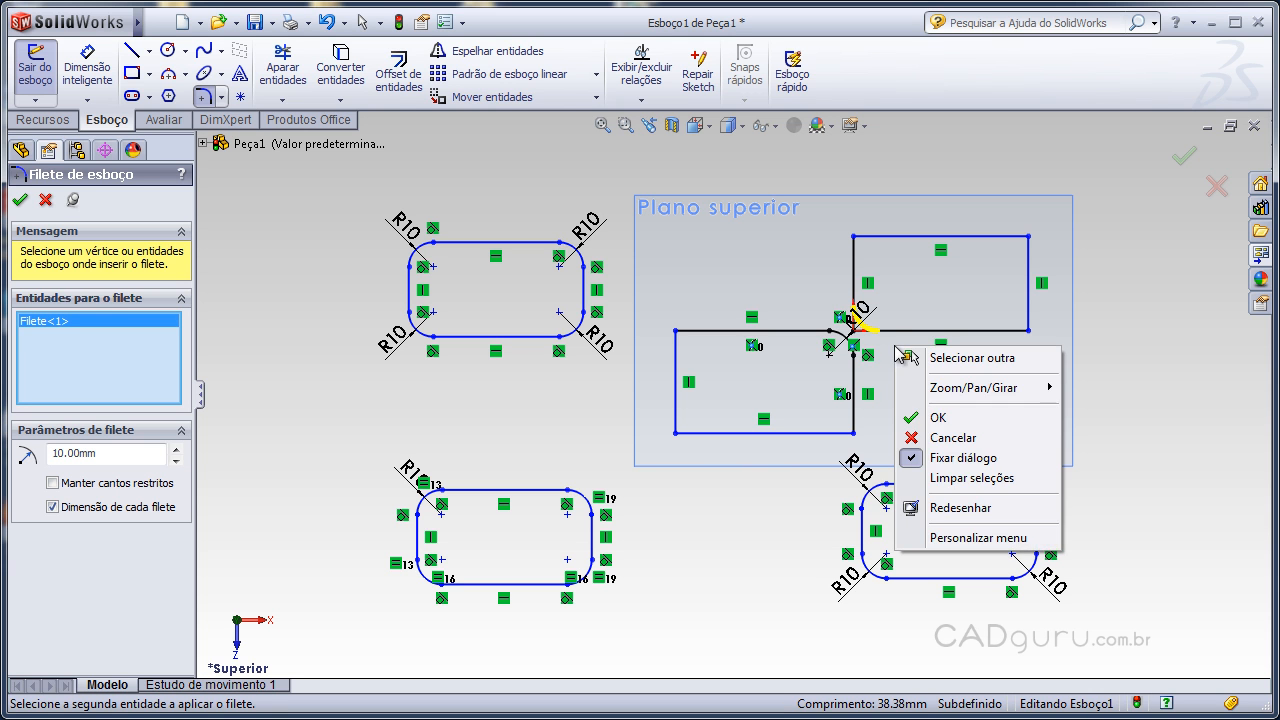
left_click(912, 417)
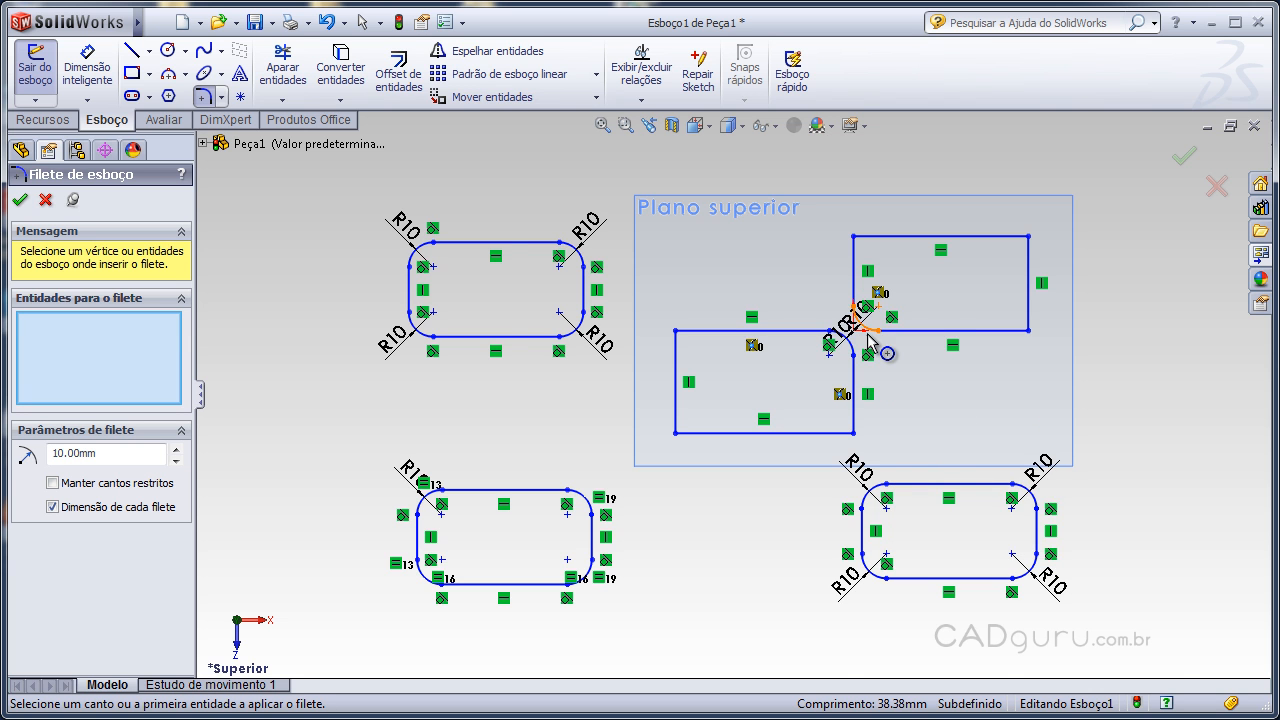
Step: Draw an open four-point spline in the empty area below the rectangles, in an up-down-up wave
scroll(875, 342, "down", 5)
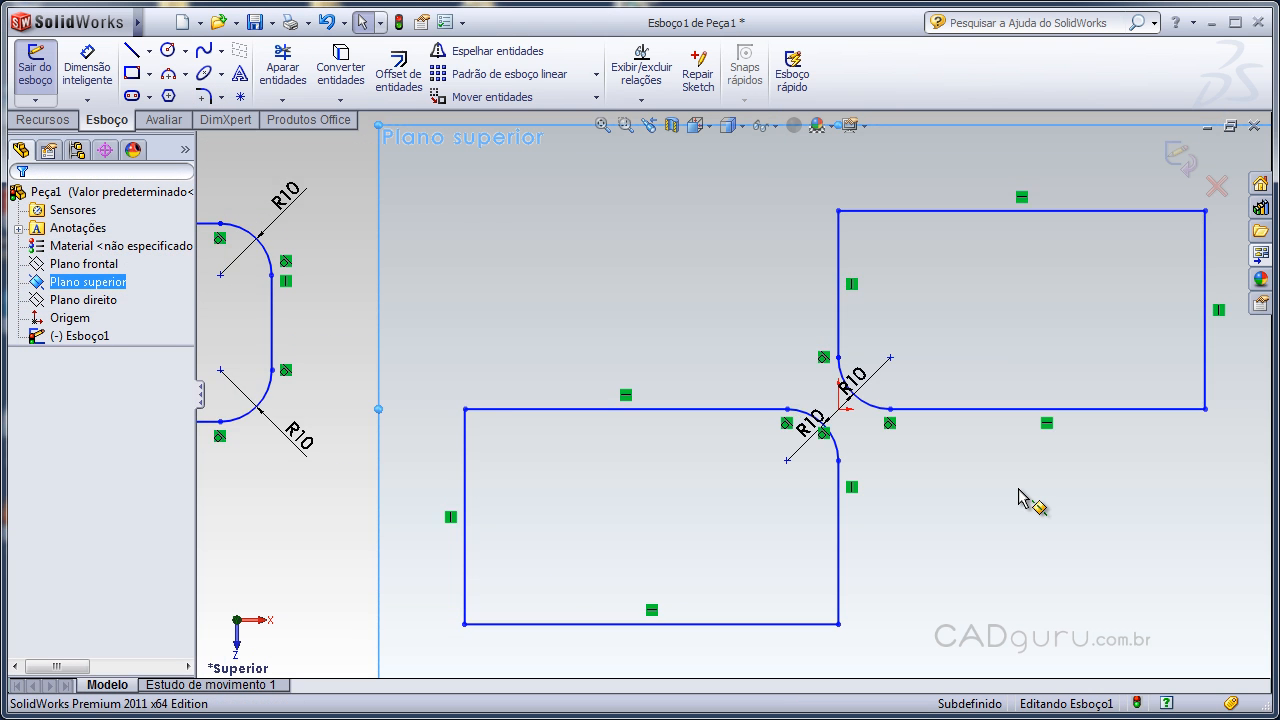
scroll(1018, 489, "up", 3)
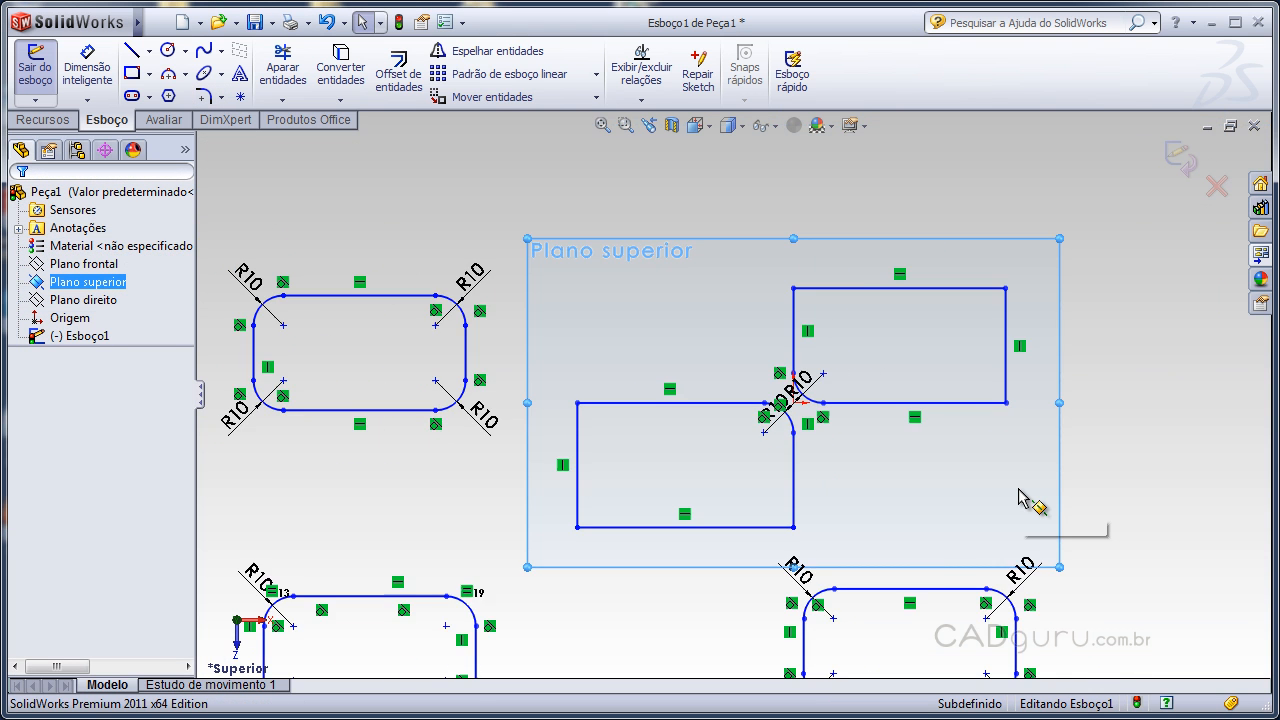
scroll(1018, 500, "up", 4)
mouse_move(971, 537)
middle_mouse_down("ctrl")
mouse_move(680, 363)
mouse_move(618, 351)
middle_mouse_up("ctrl")
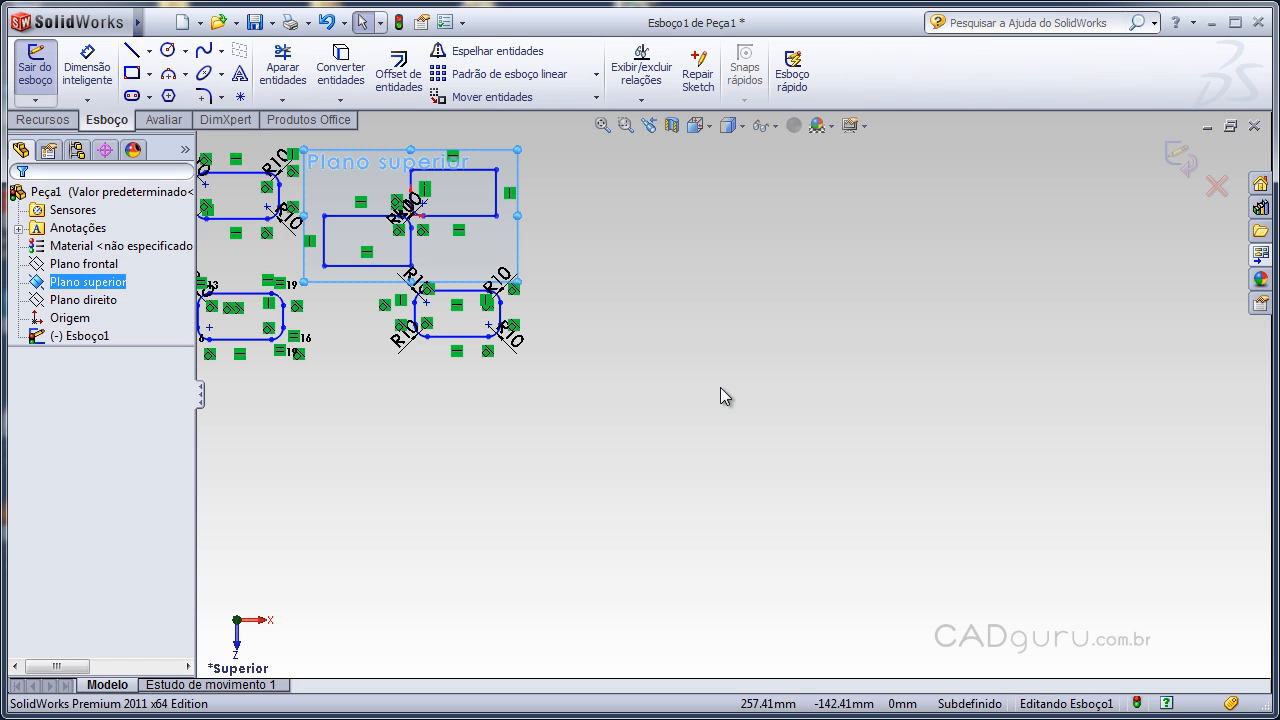
left_click(204, 50)
left_click(330, 536)
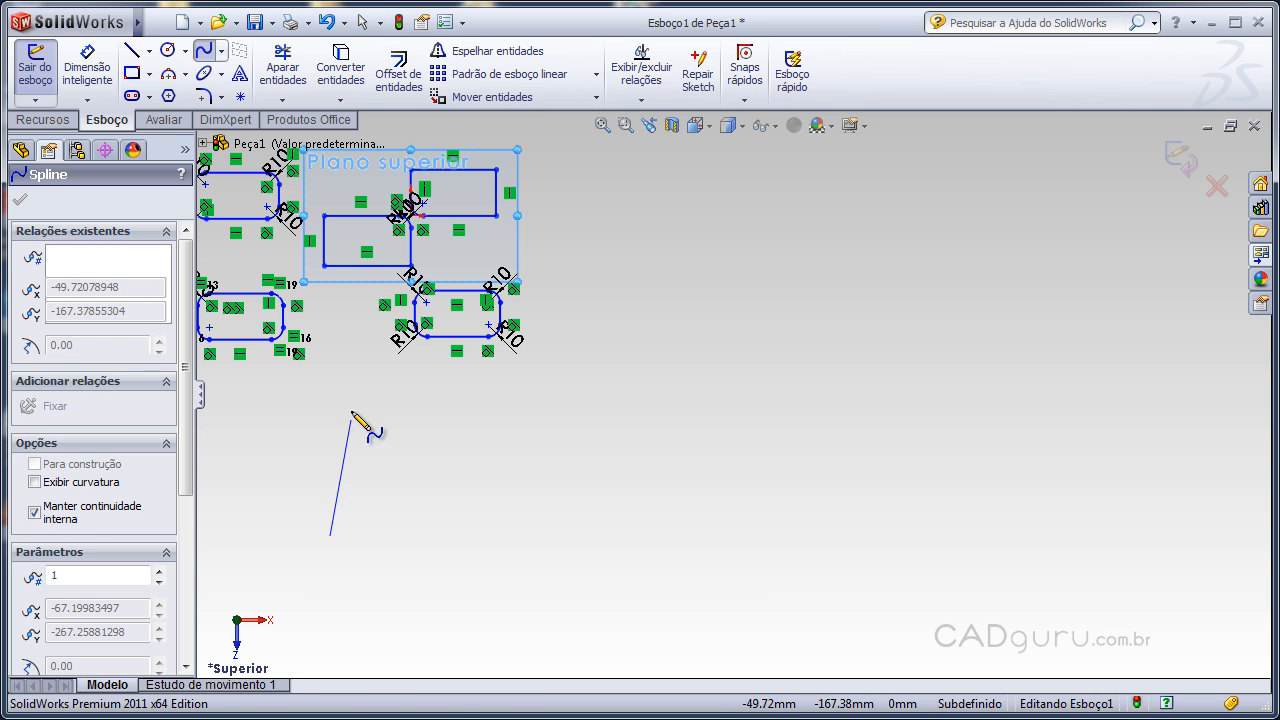
left_click(351, 409)
left_click(436, 602)
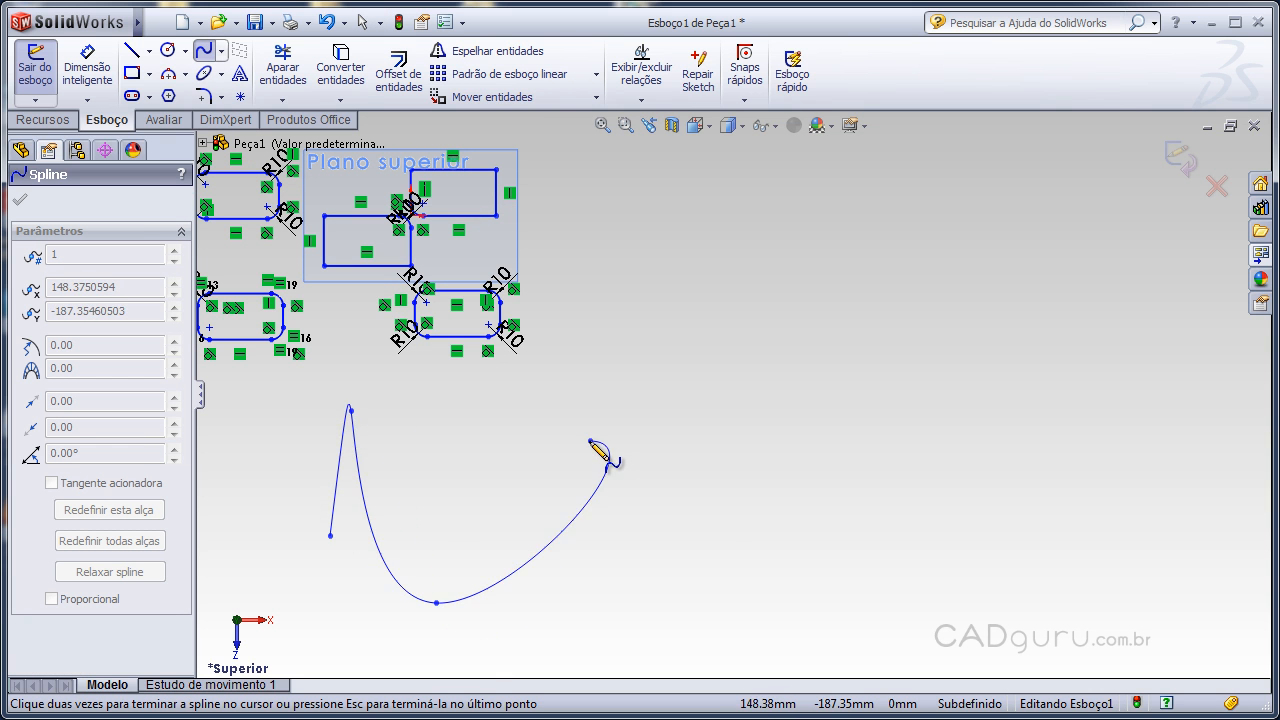
left_click(590, 441)
key("Escape")
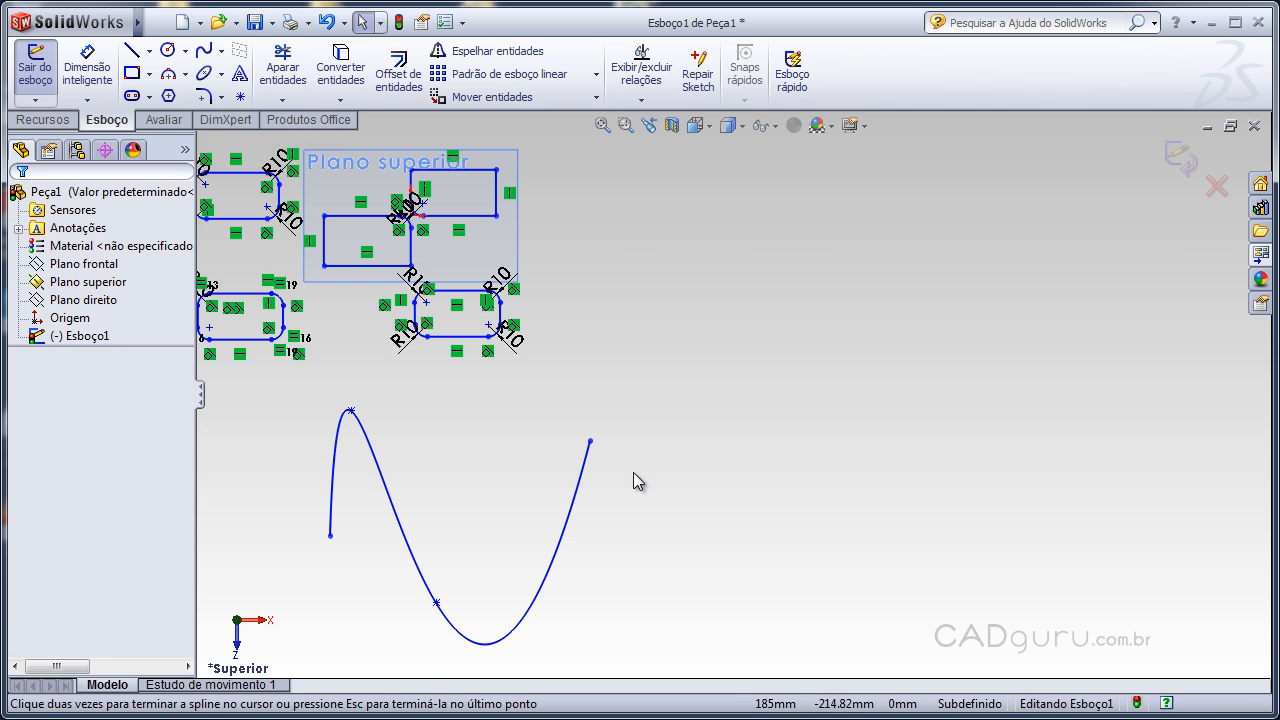
Step: Draw a straight line rising gently to the right from the spline's right endpoint
left_click(131, 50)
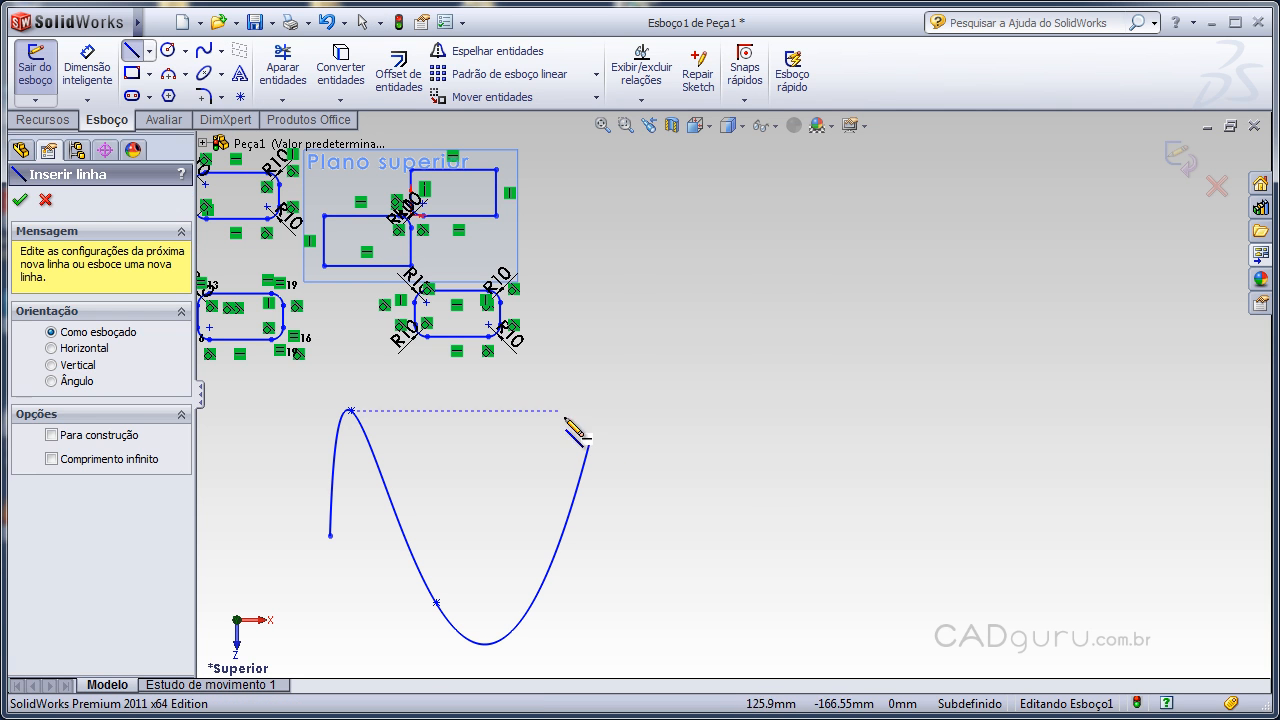
mouse_move(590, 441)
left_mouse_down()
mouse_move(709, 423)
mouse_move(743, 399)
left_mouse_up()
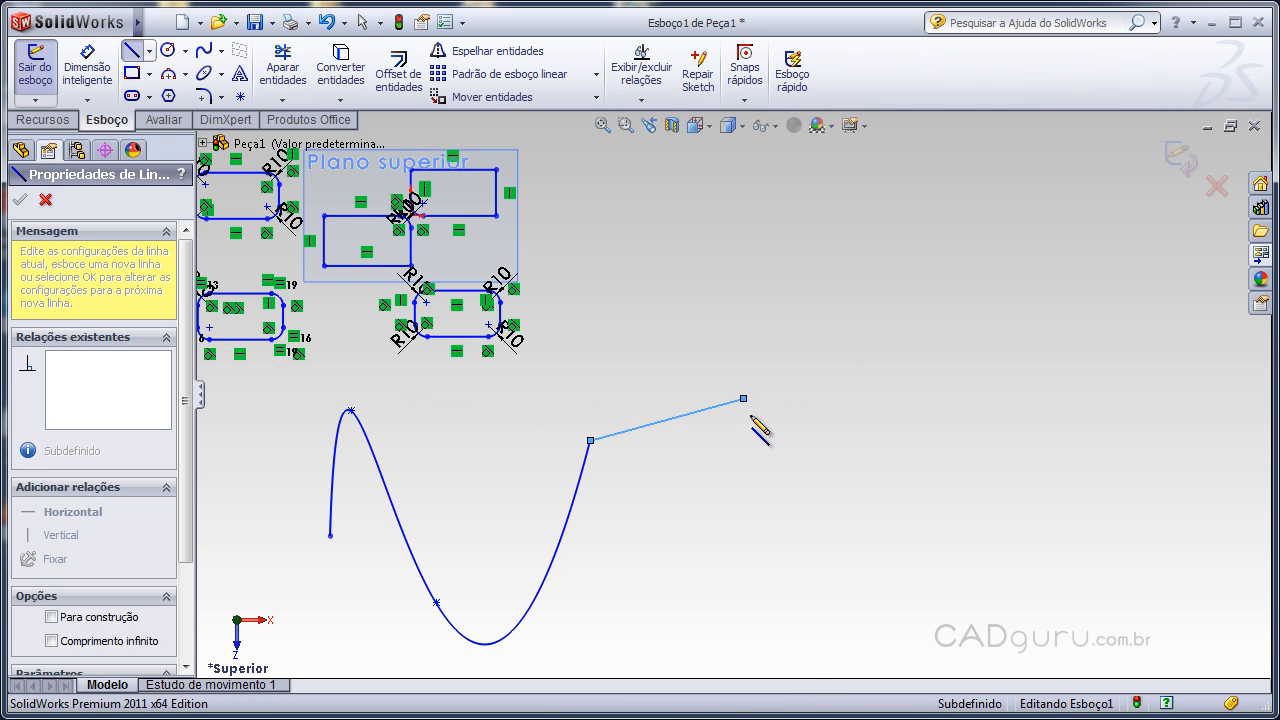
key("Escape")
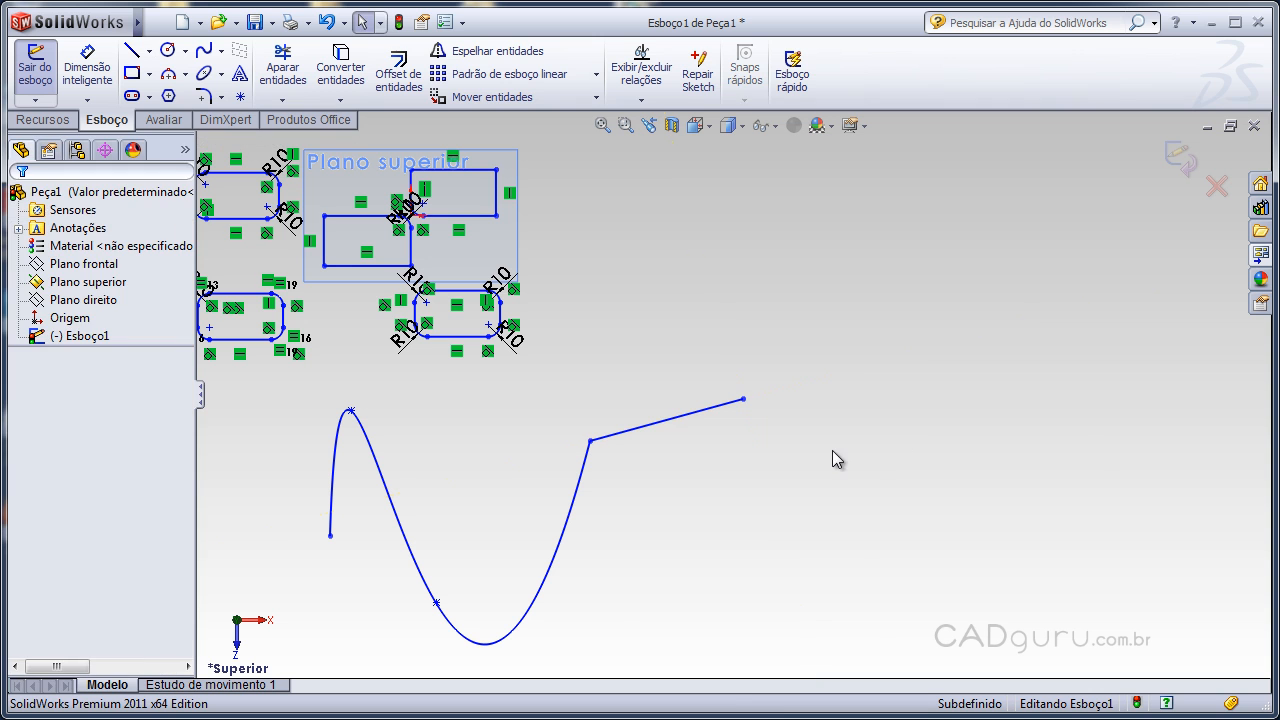
Step: Fillet the corner between the spline and the straight line with a 10 mm radius
left_click(204, 96)
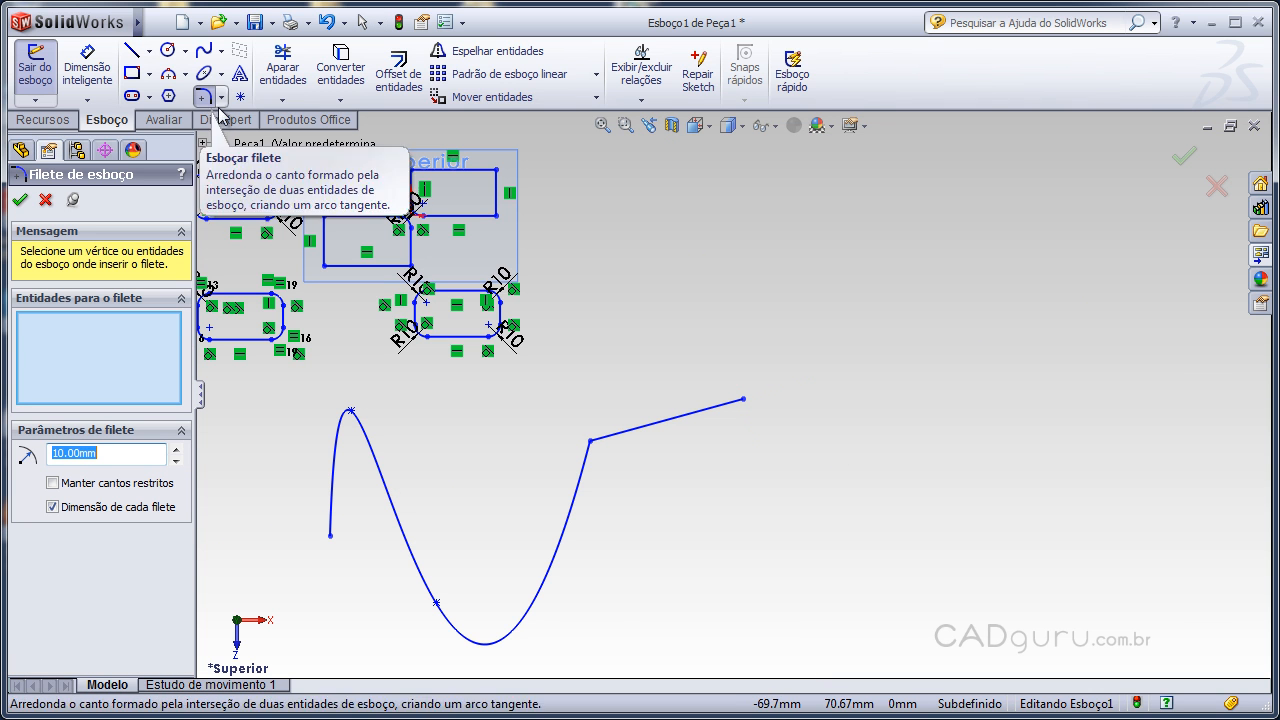
left_click(591, 442)
right_click(594, 444)
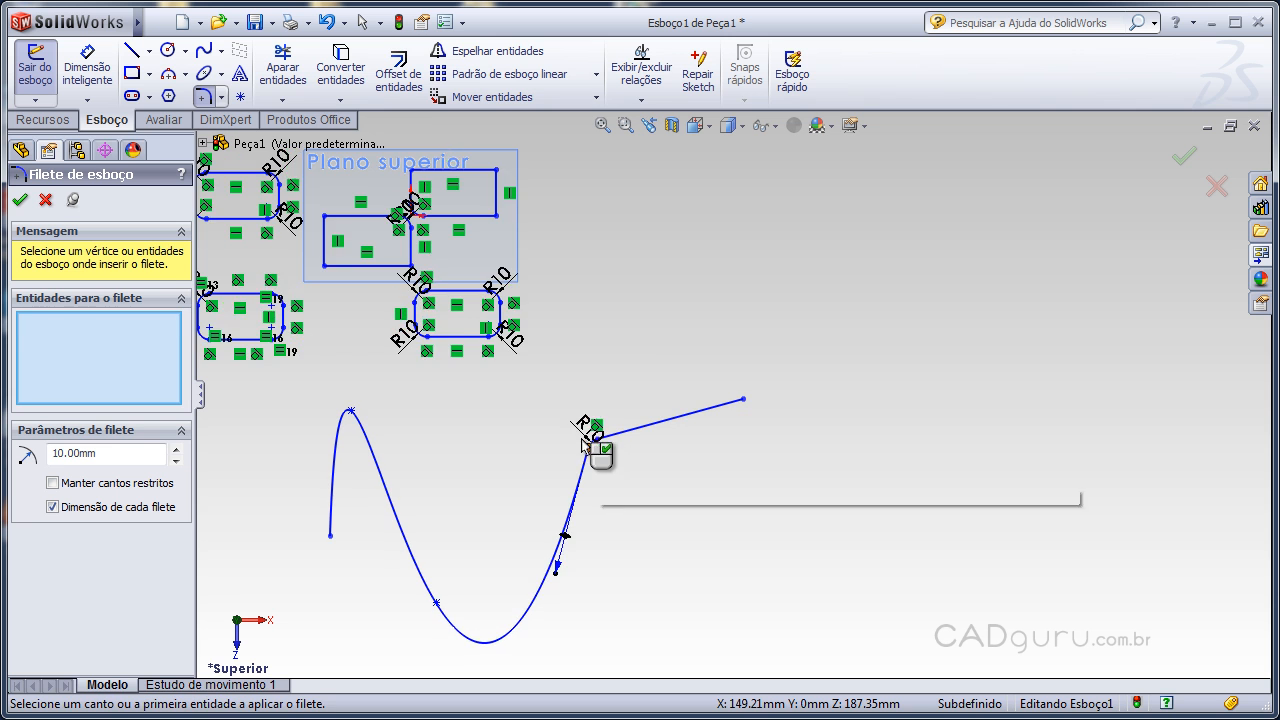
scroll(600, 450, "down", 9)
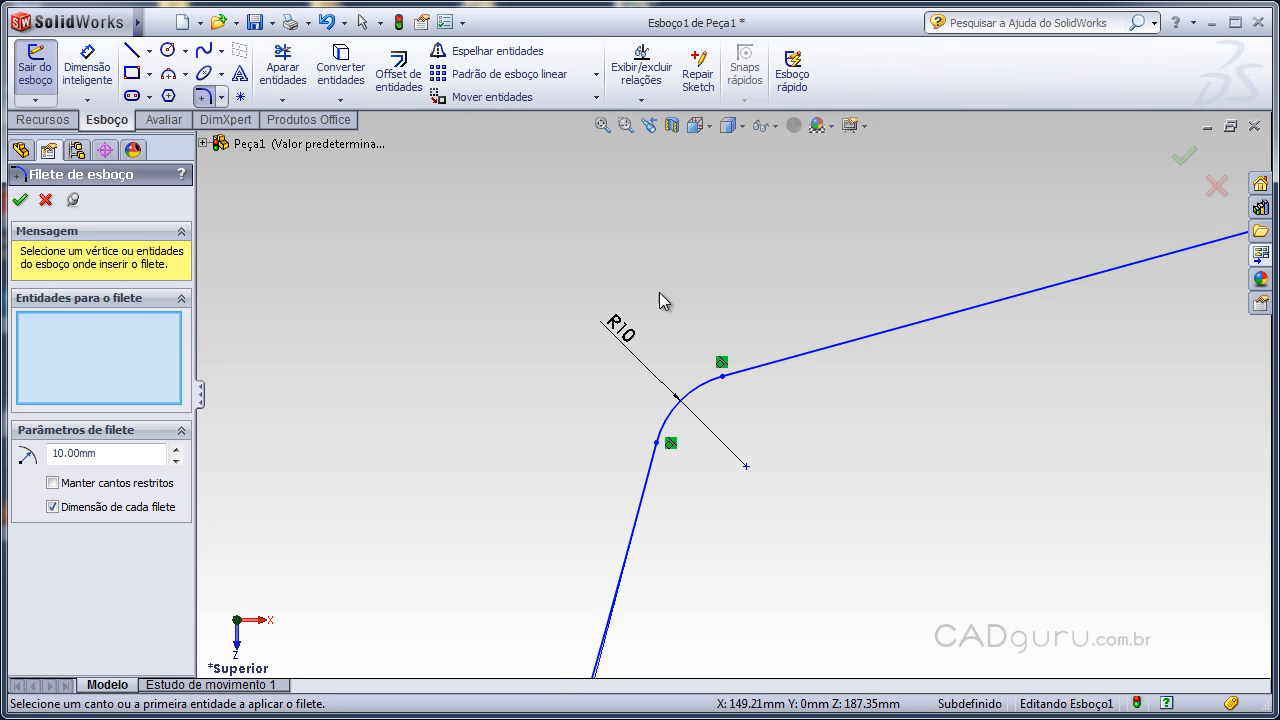
scroll(635, 480, "up", 3)
scroll(640, 483, "up", 5)
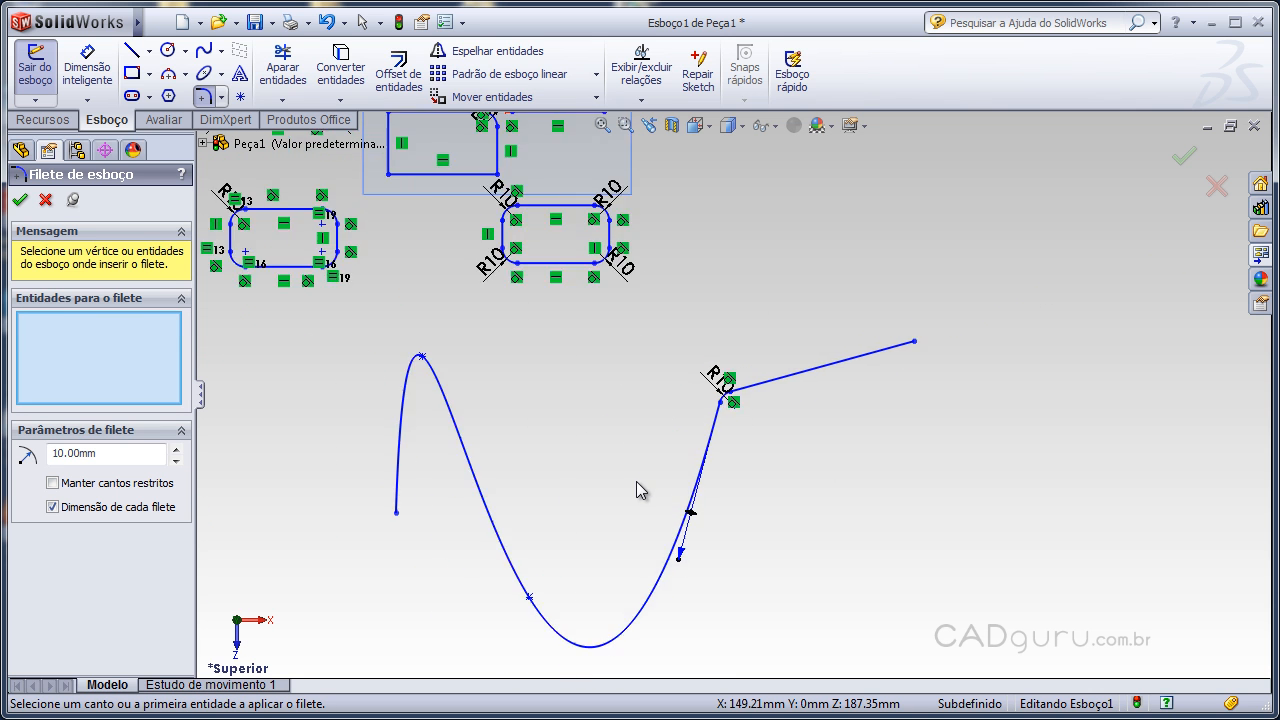
Step: Draw a shallow three-point arc of about 62 mm radius to the right of the spline, bulging upward
left_click(169, 76)
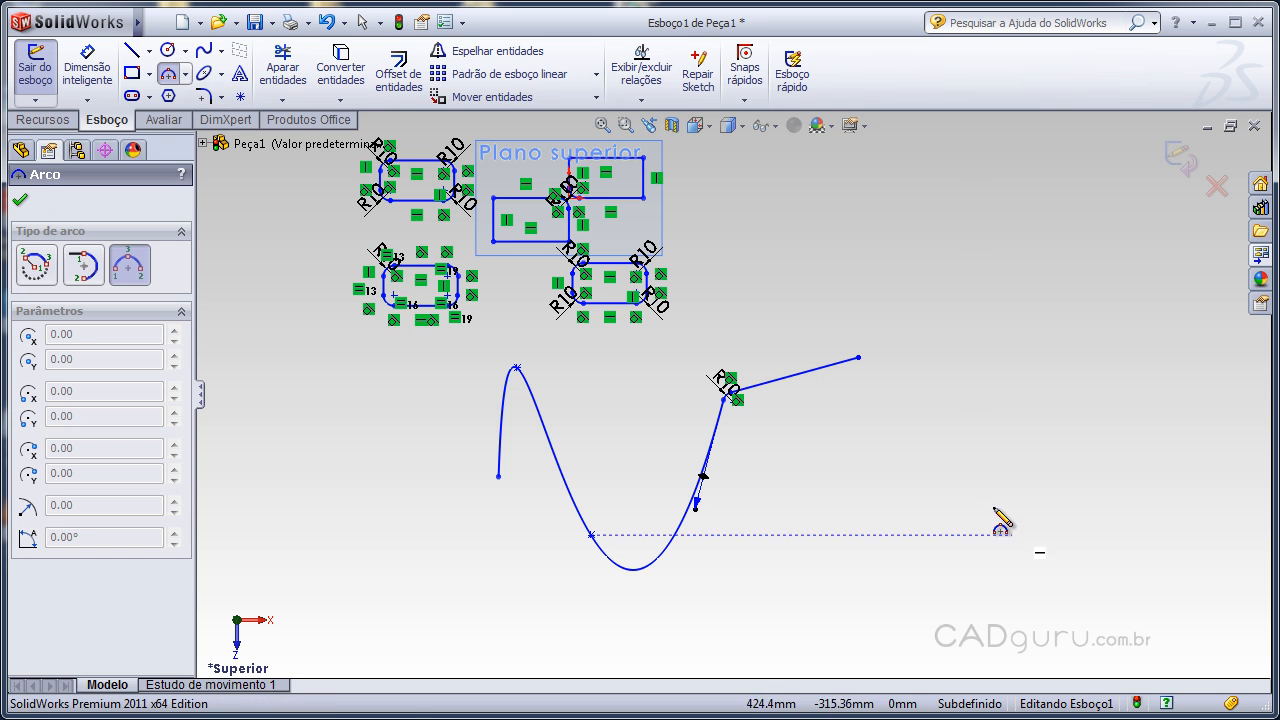
left_click(908, 488)
left_click(1022, 488)
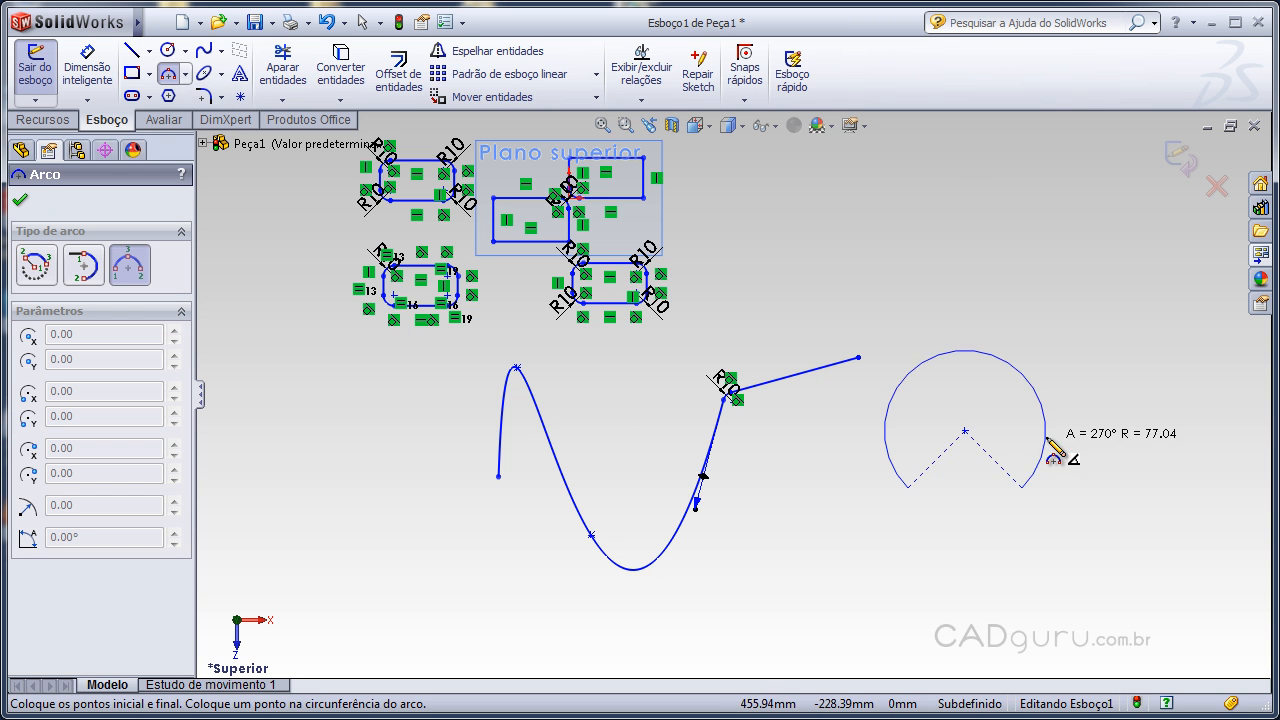
left_click(965, 455)
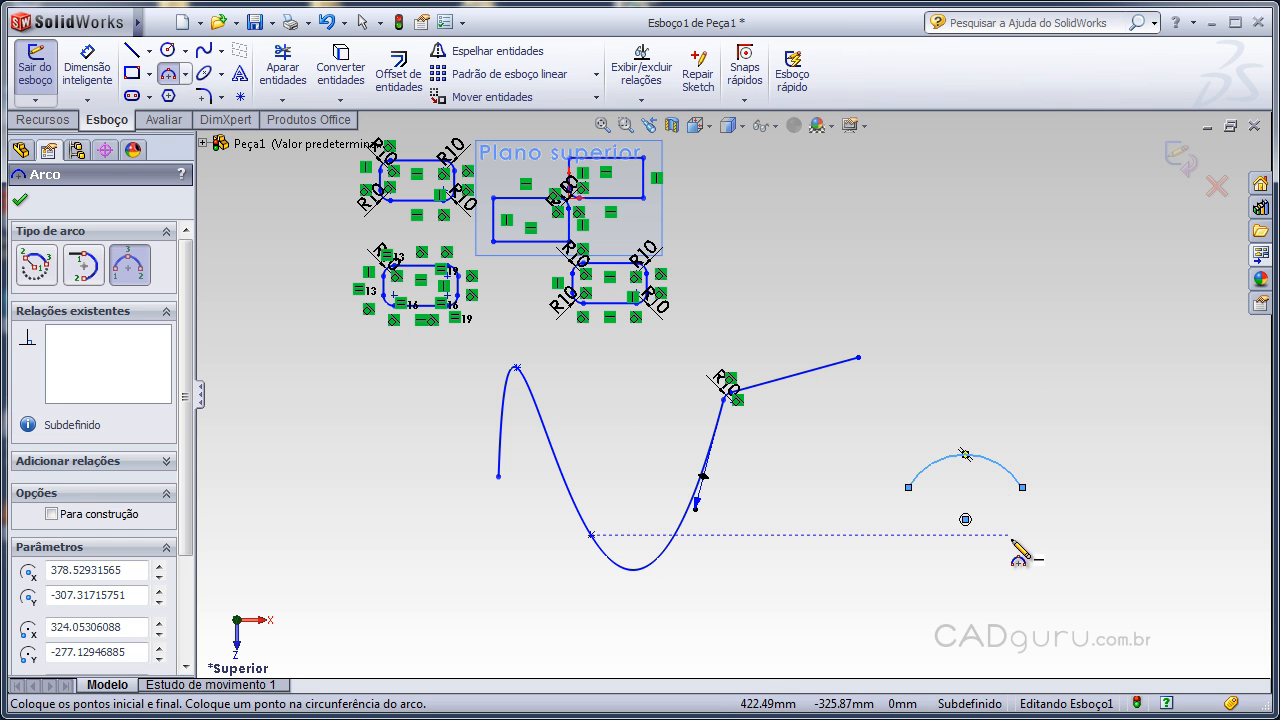
key("Escape")
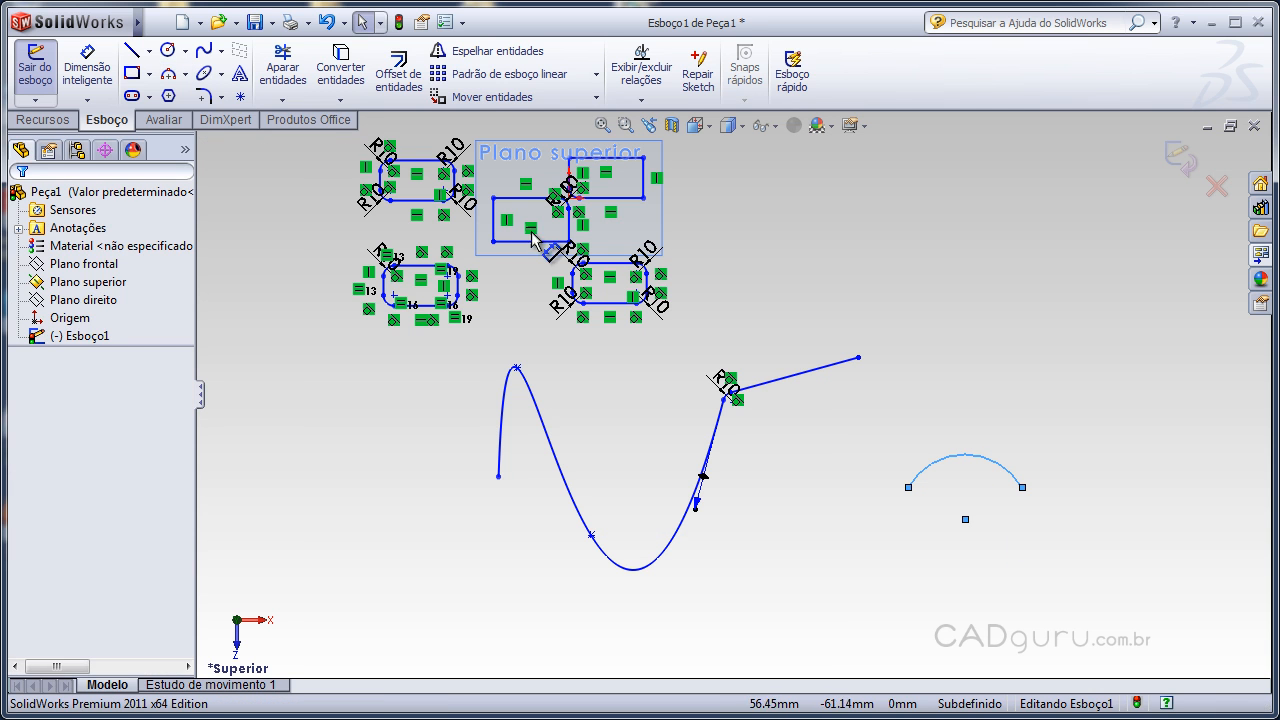
Step: Draw a second three-point arc from the first arc's right endpoint, ending lower right and bulging up and outward
left_click(168, 78)
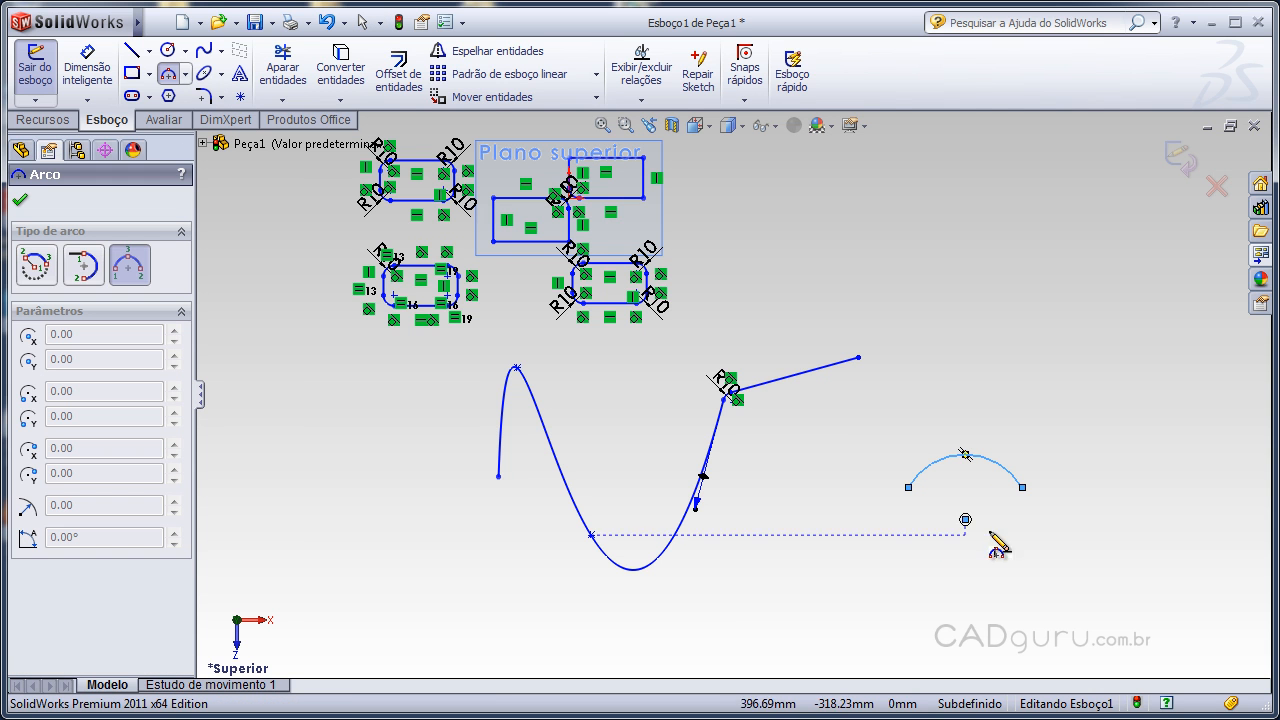
left_click(1022, 488)
left_click(1118, 575)
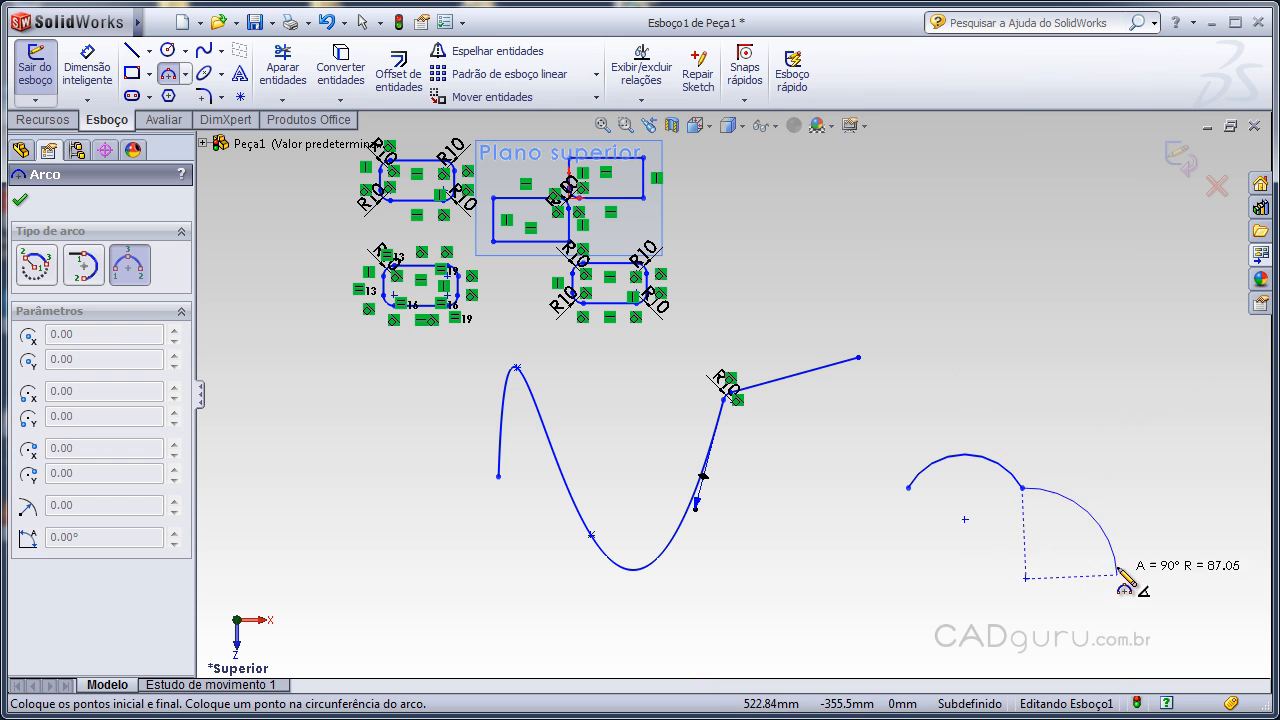
left_click(1134, 530)
key("Escape")
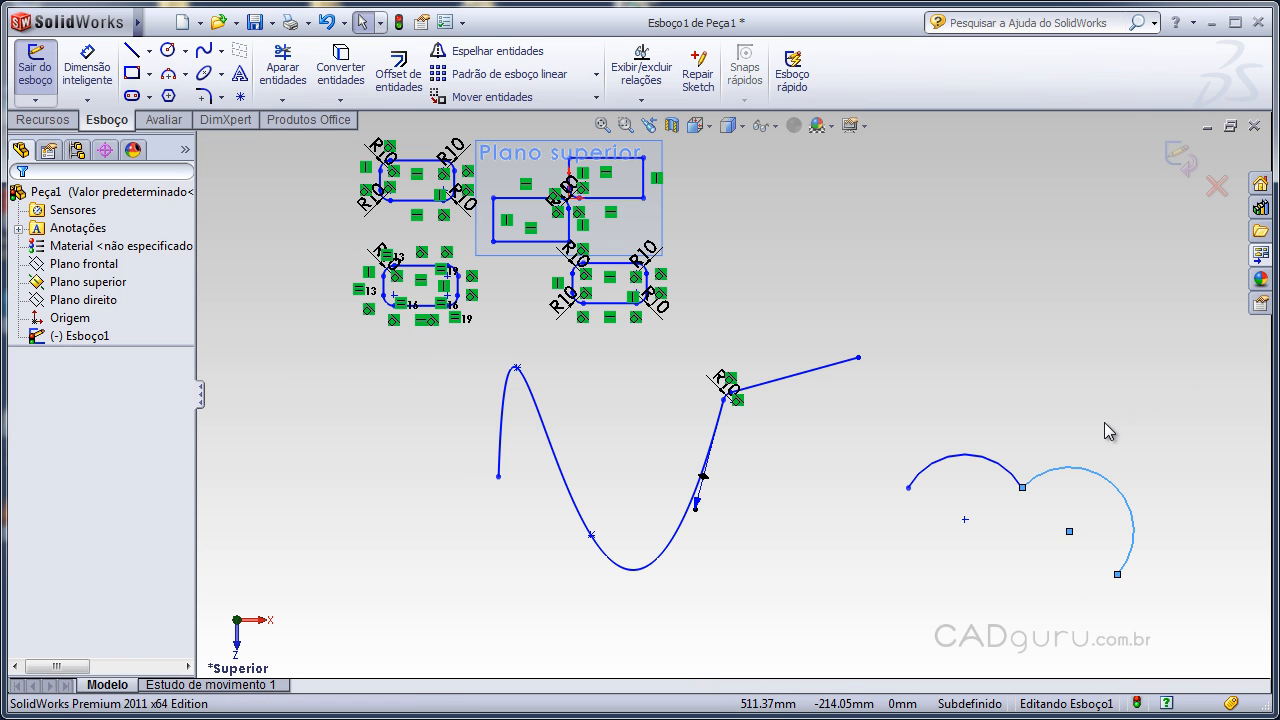
Step: Fillet the shared endpoint of the two arcs with a 10 mm radius
scroll(1033, 495, "down", 4)
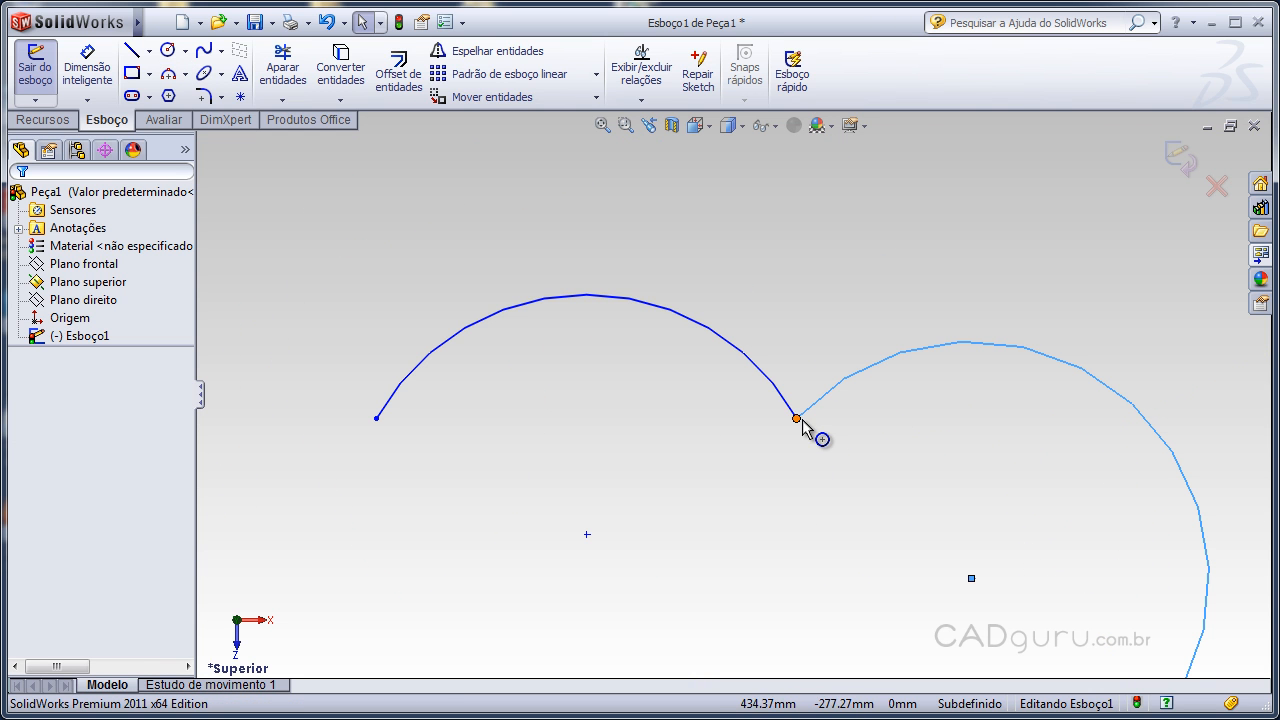
left_click(204, 96)
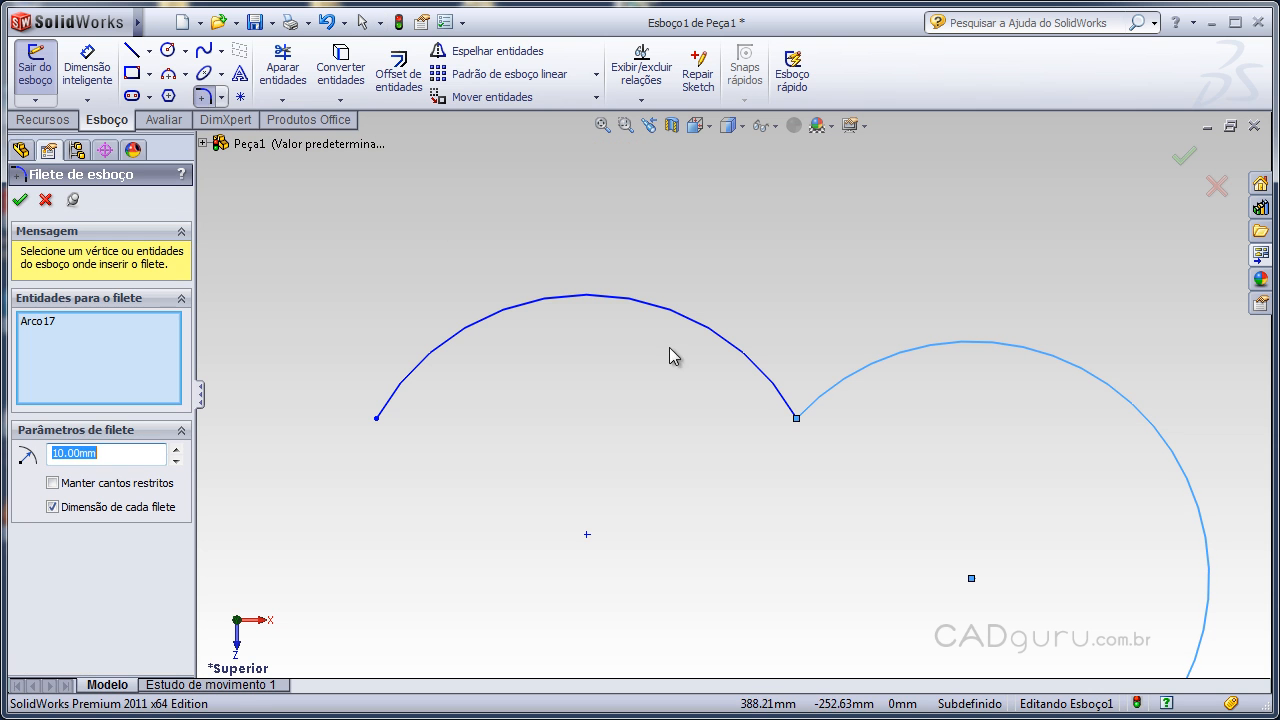
left_click(797, 420)
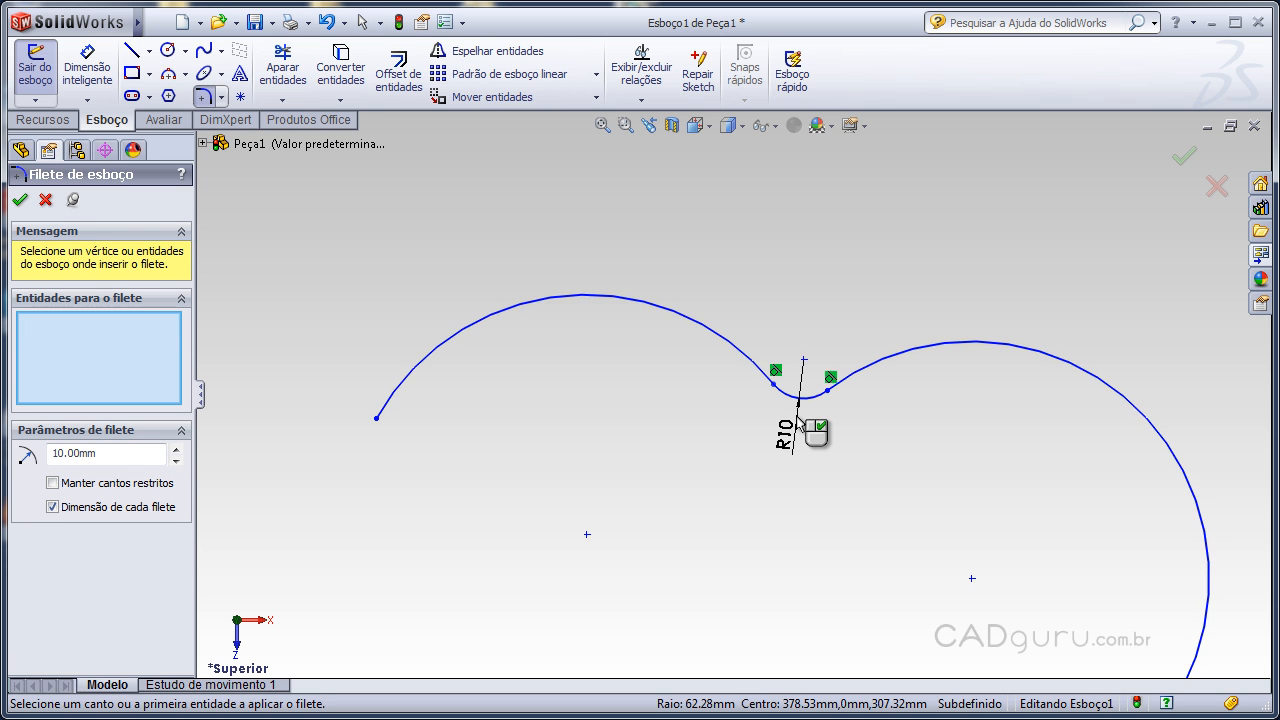
scroll(791, 410, "up", 6)
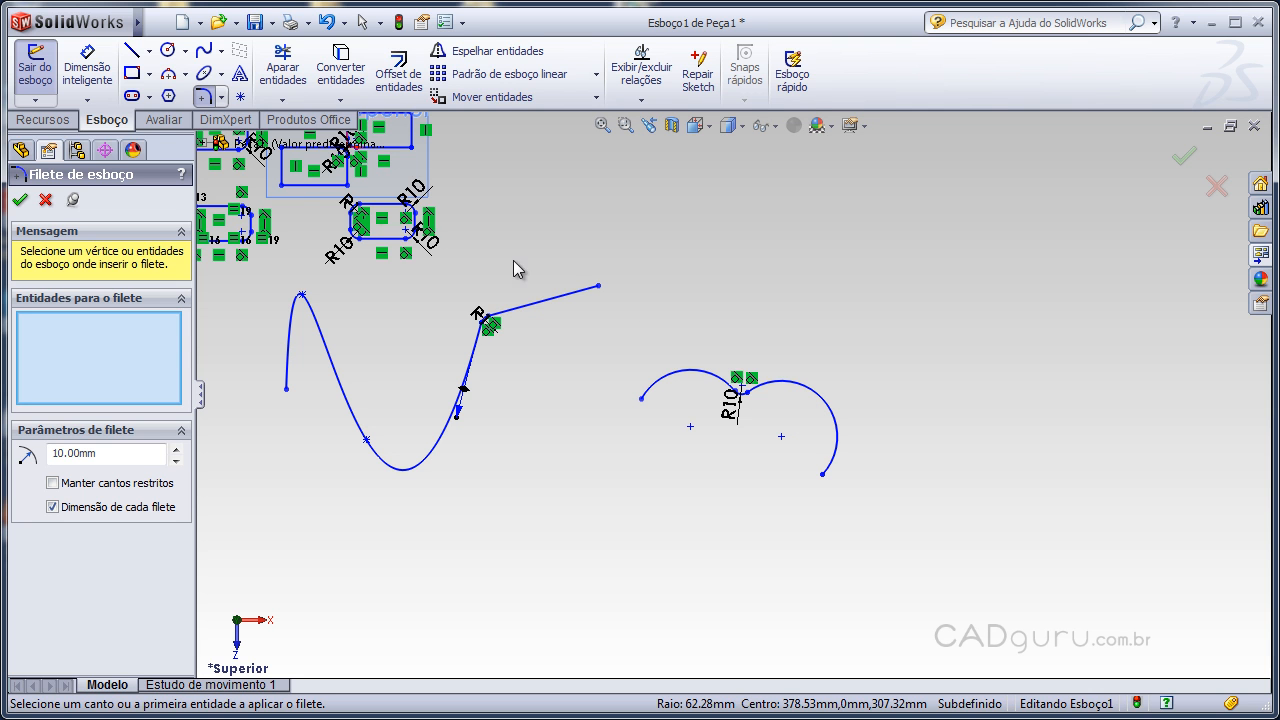
Step: Draw two connected collinear lines sloping down to the right above the arcs, the second about 144 mm long
left_click(131, 50)
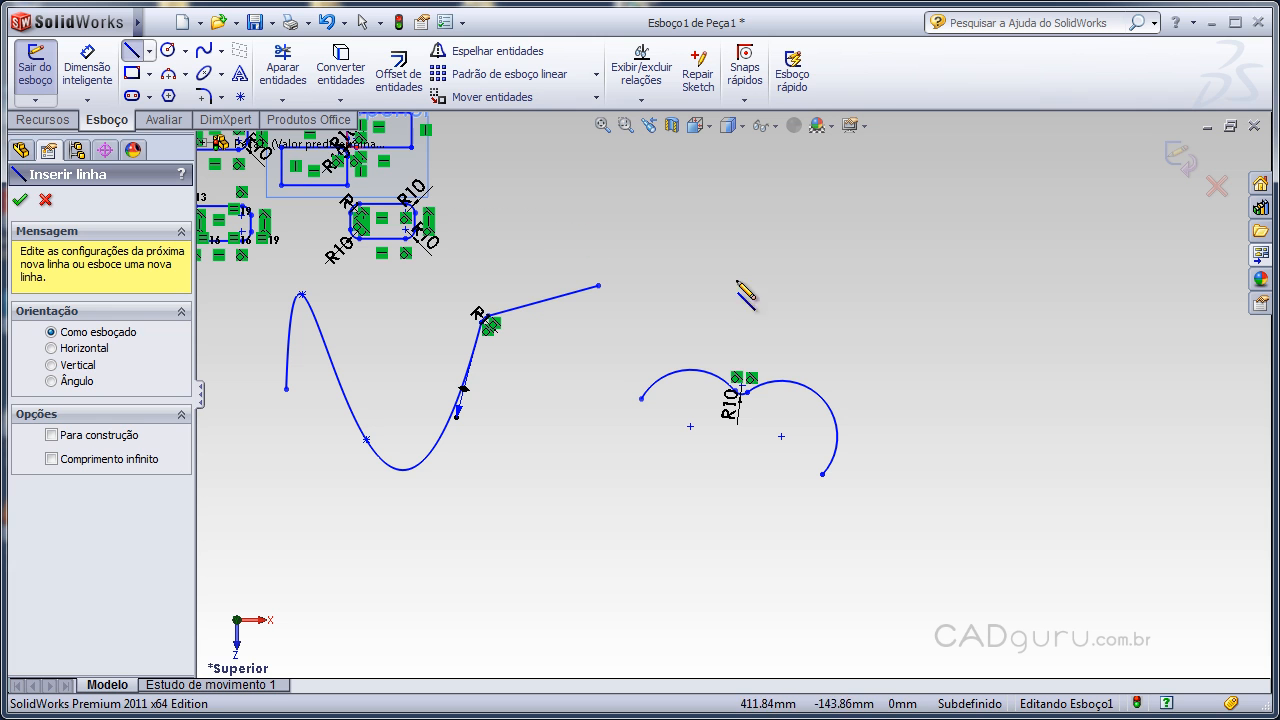
left_click(822, 286)
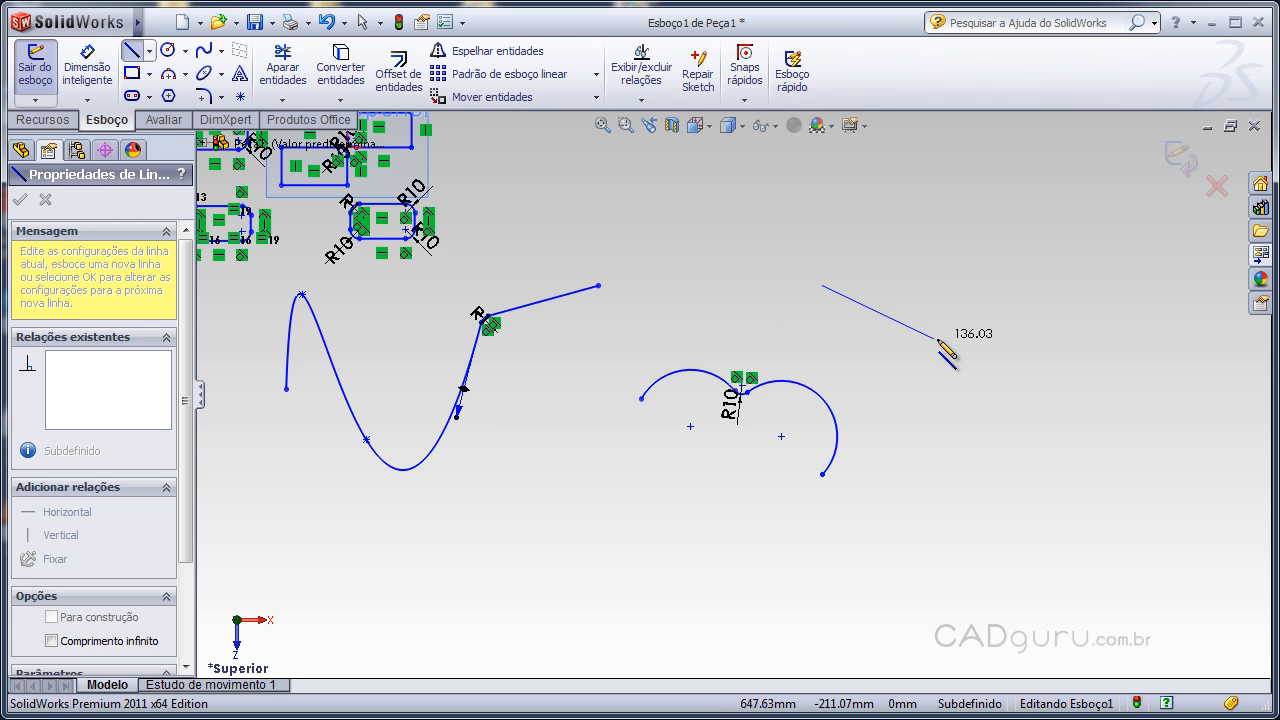
left_click(964, 330)
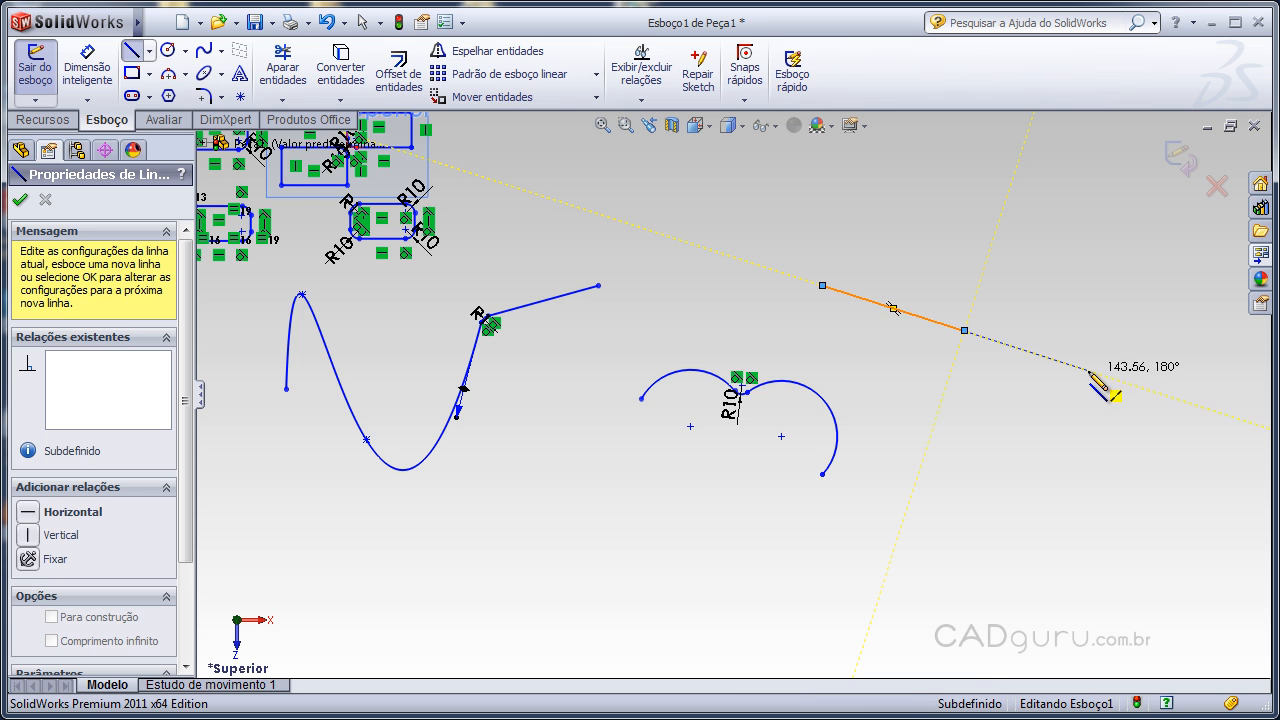
left_click(1088, 370)
key("Escape")
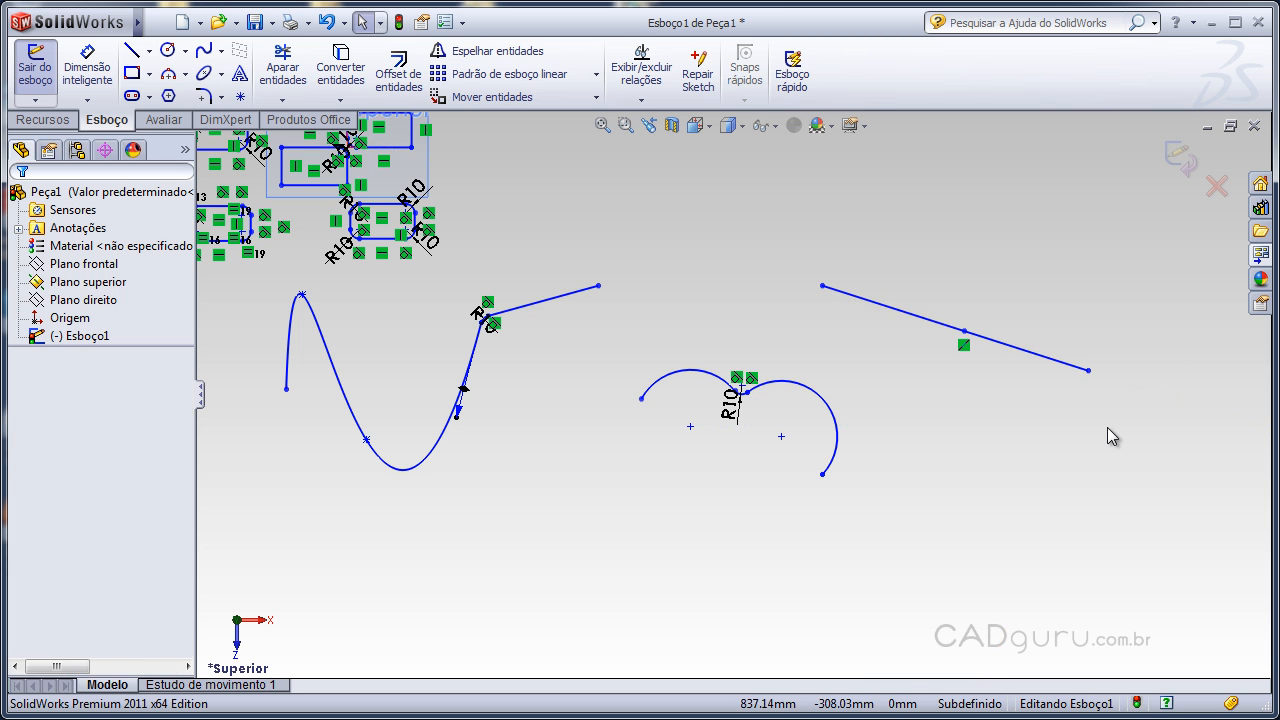
Step: Try to apply a 10 mm sketch fillet at the point shared by the two collinear lines
left_click(203, 96)
left_click(964, 331)
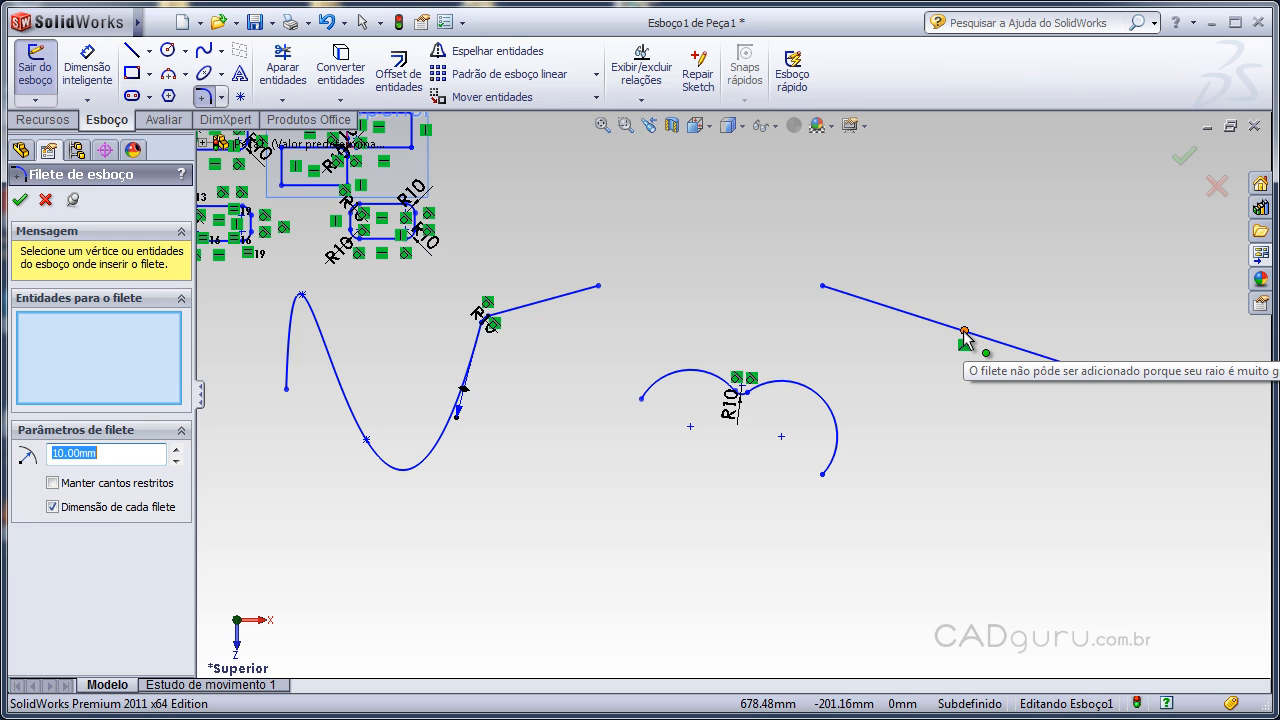
left_click(965, 333)
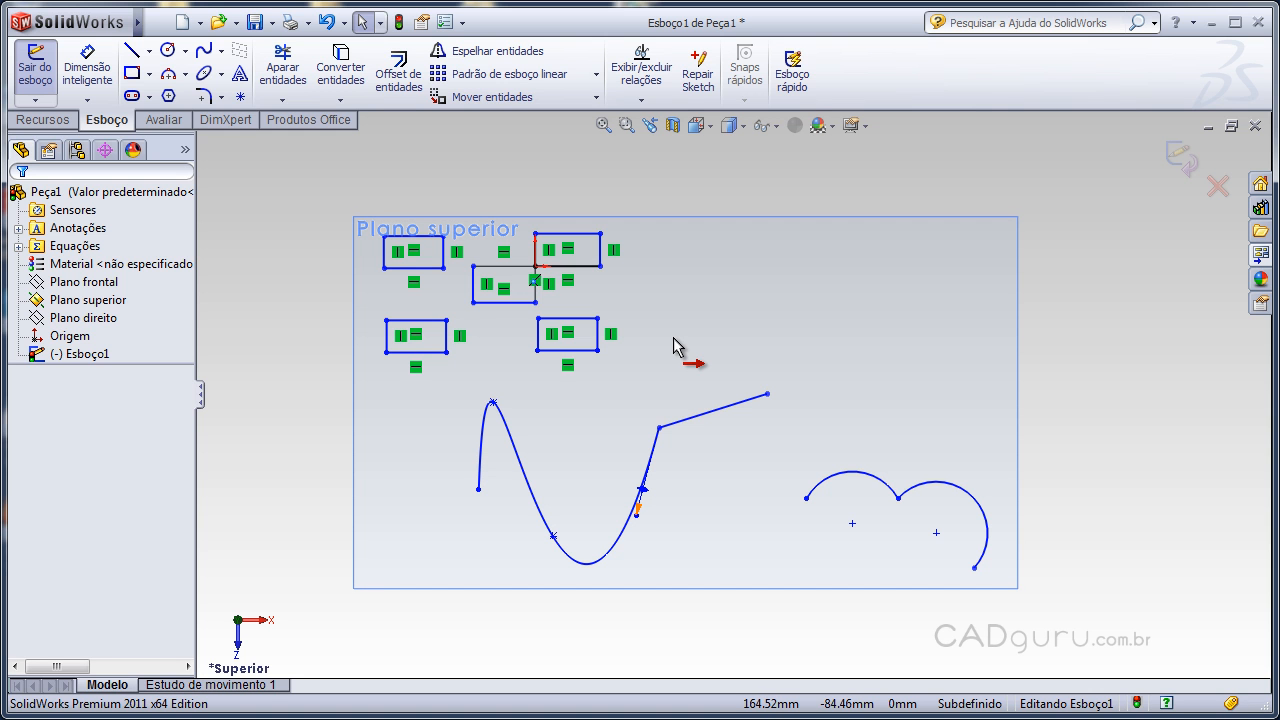
Step: Start a sketch chamfer for the corners of the rectangles
scroll(410, 250, "down", 5)
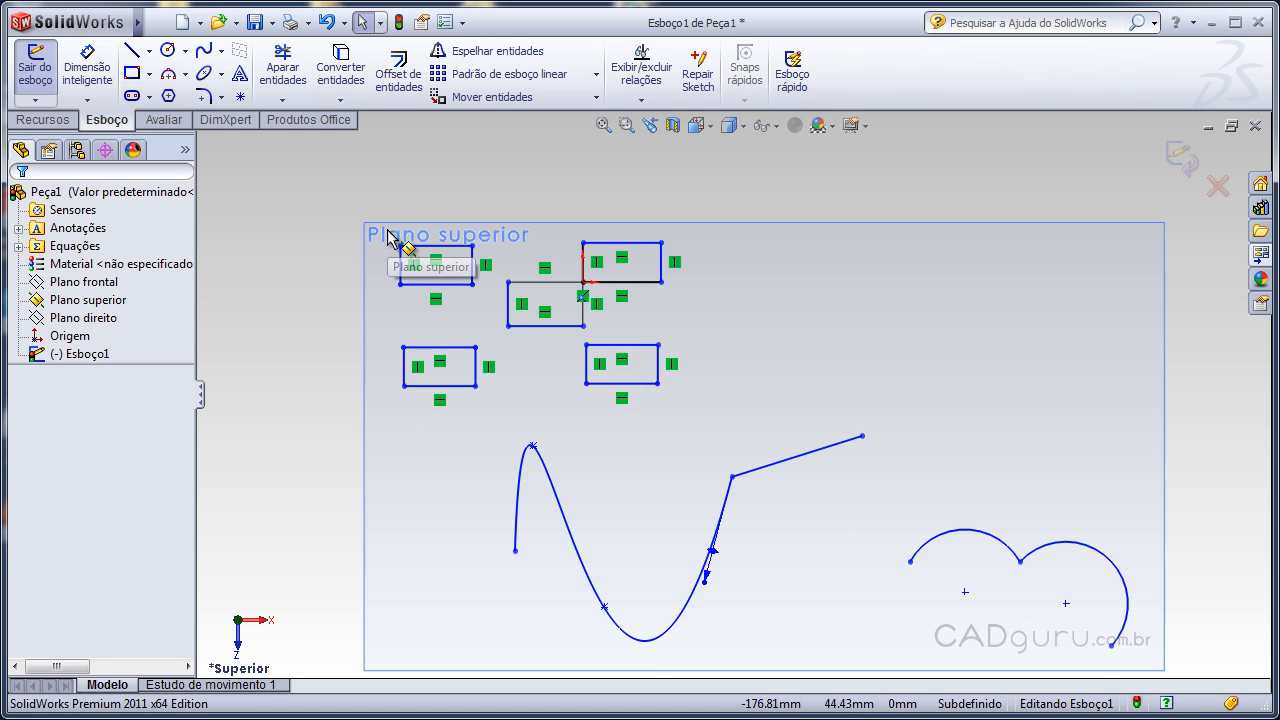
scroll(500, 303, "down", 1)
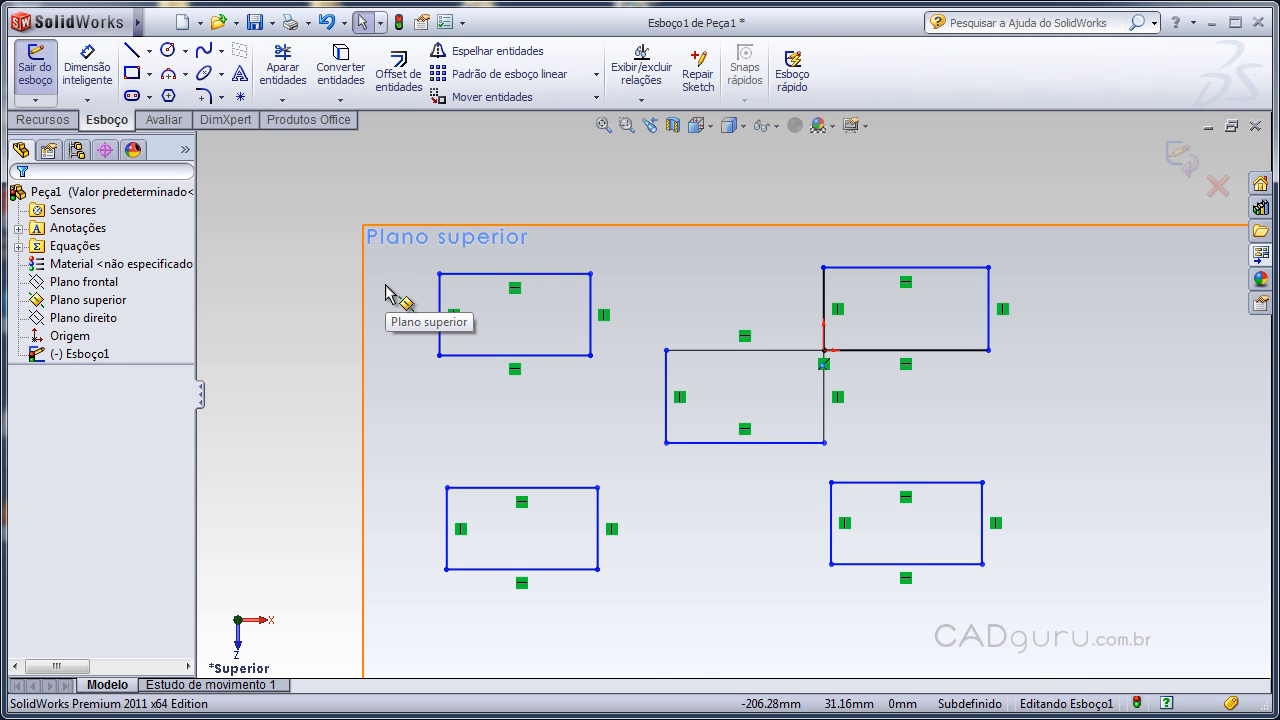
left_click(221, 101)
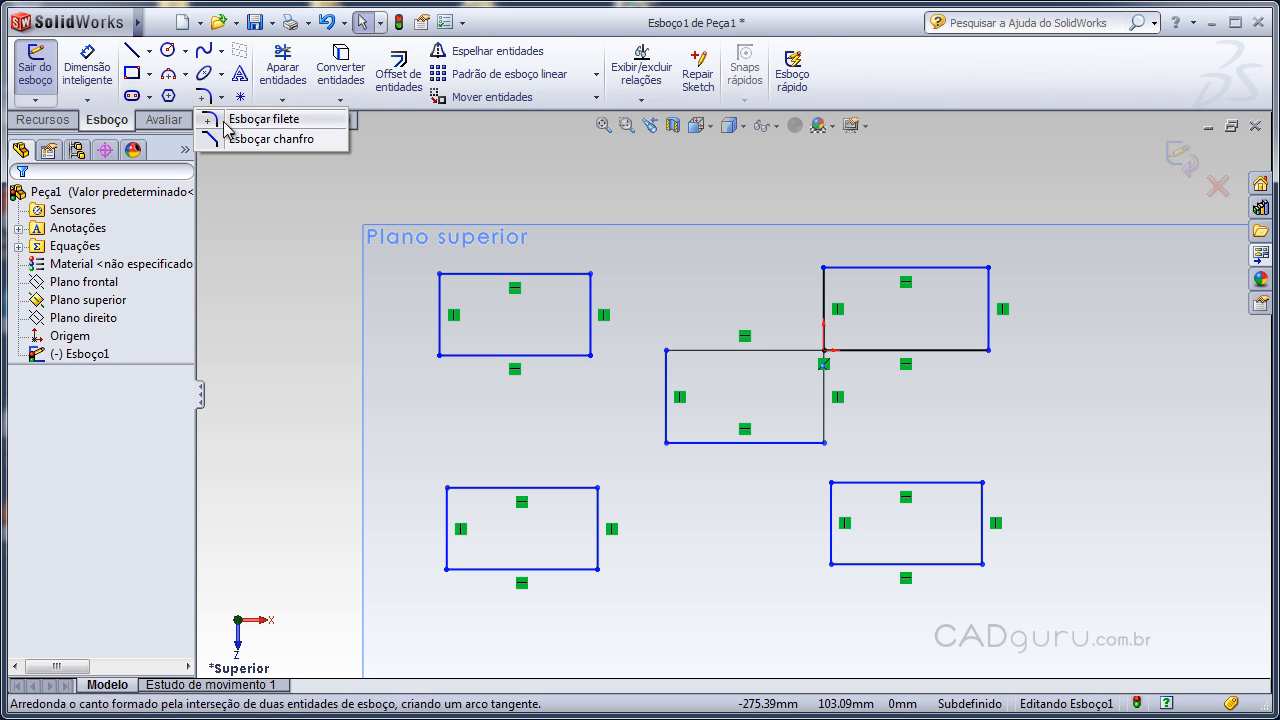
left_click(336, 142)
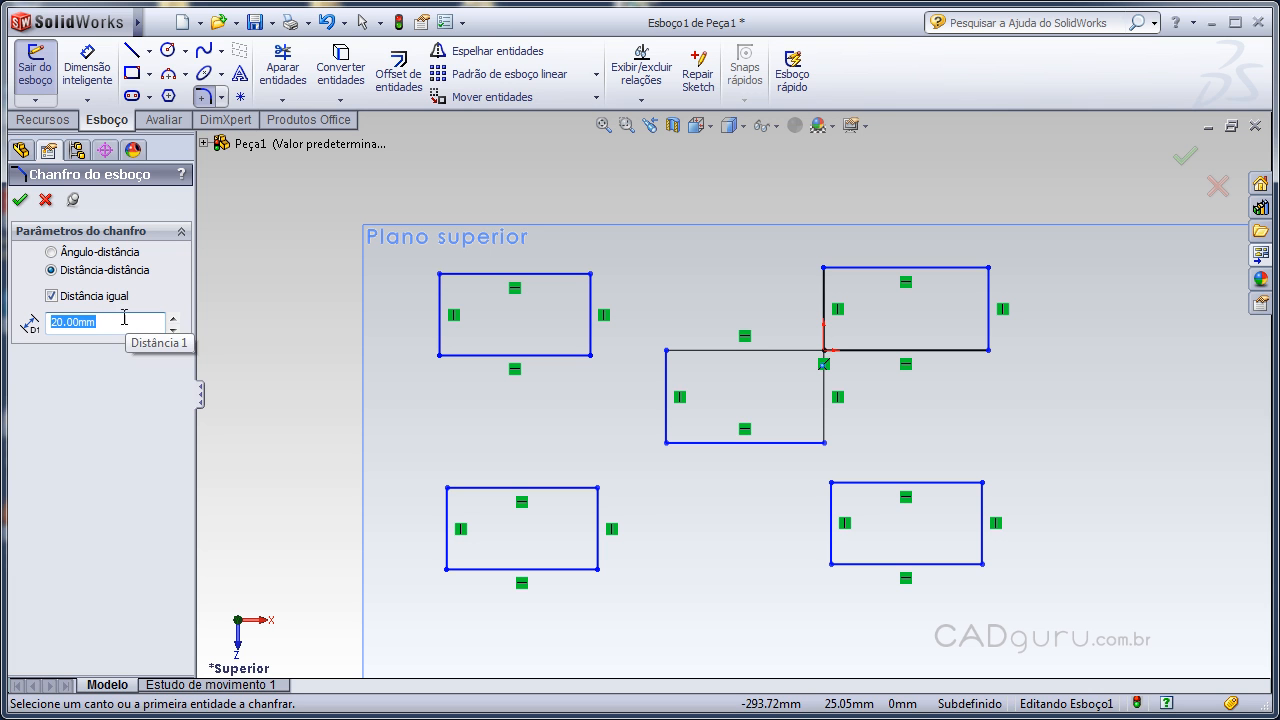
left_click(65, 299)
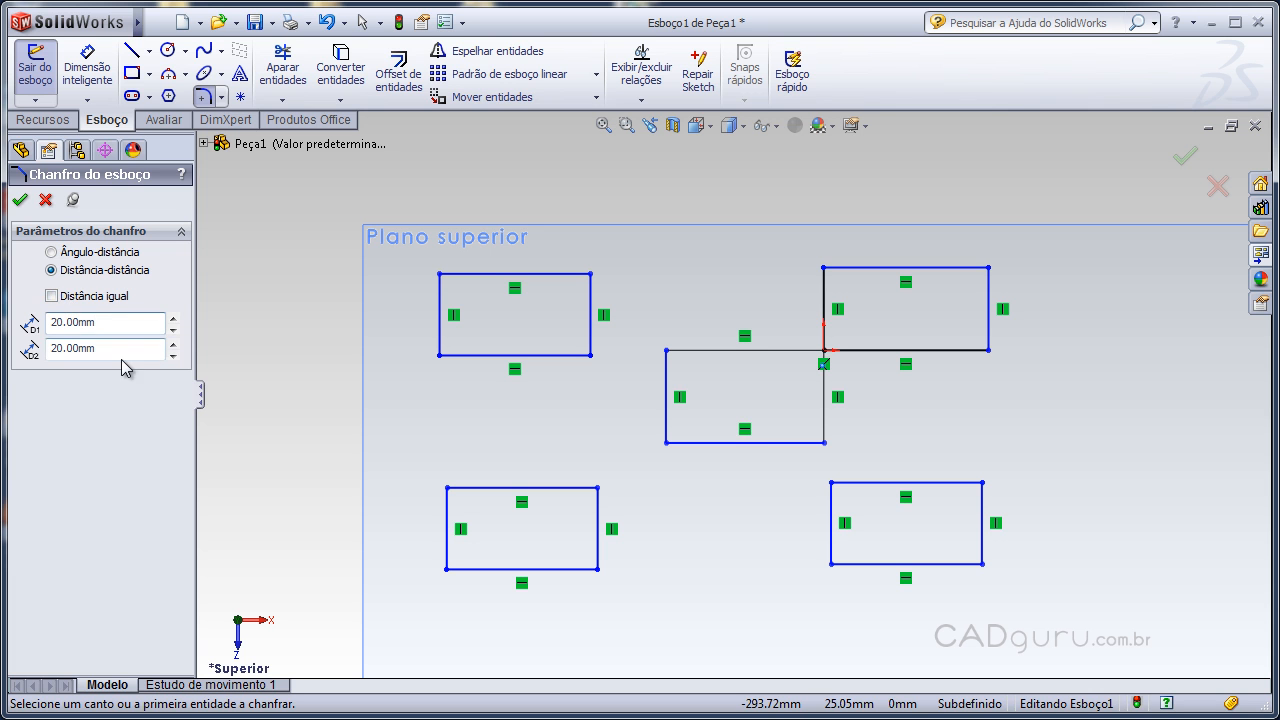
left_click(121, 350)
left_click(124, 347)
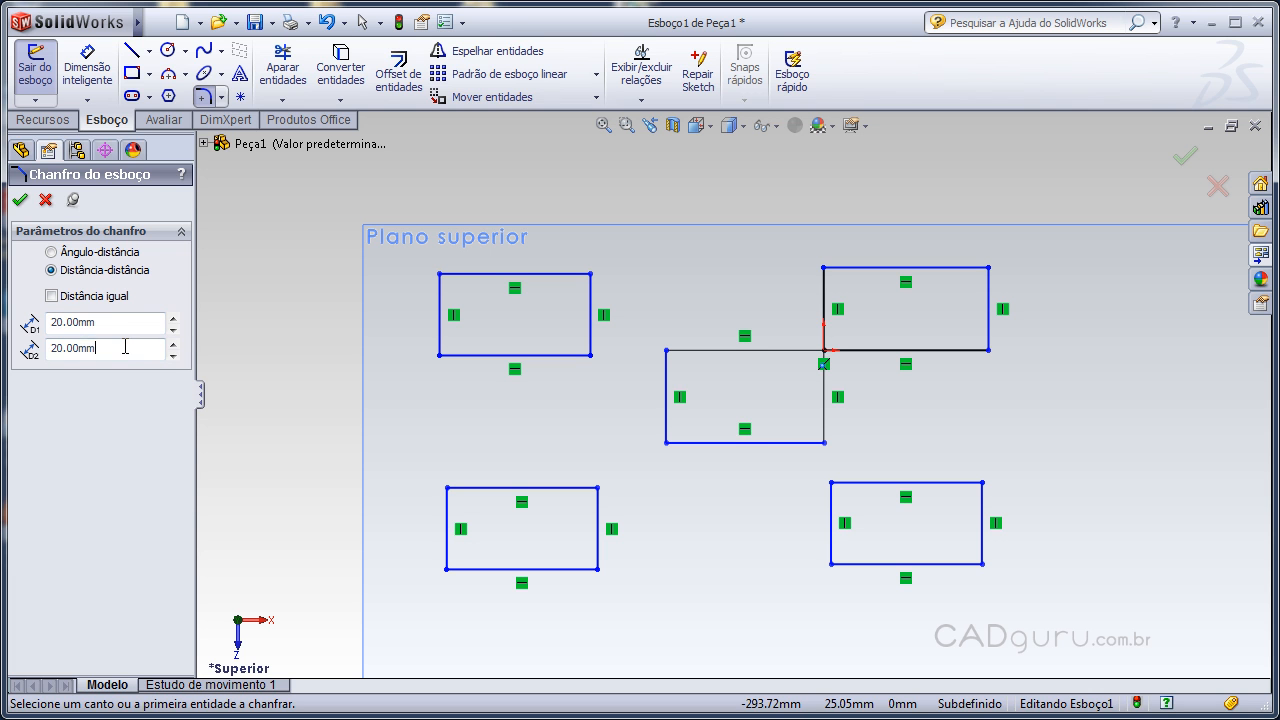
left_click(124, 318)
left_click(122, 354)
left_click(122, 323)
left_click(111, 301)
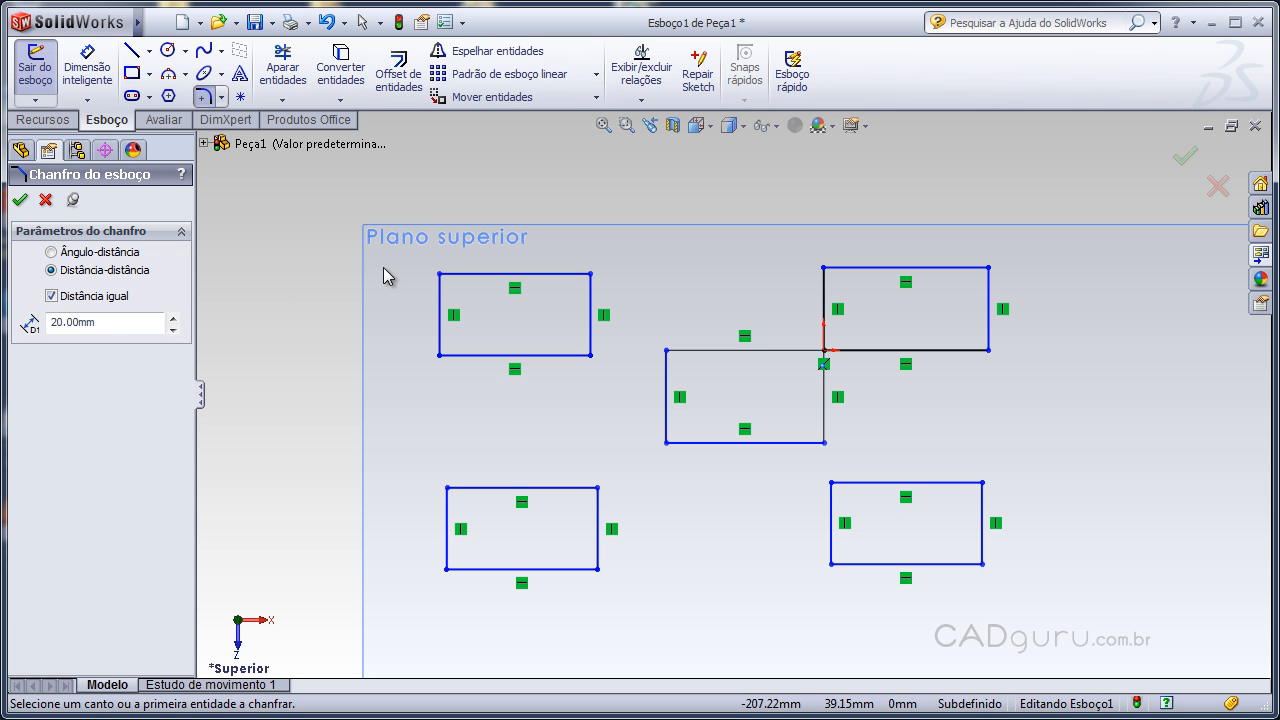
Step: Chamfer the upper-left rectangle's top-left and bottom-right corners with equal 20 mm distances
left_click(439, 274)
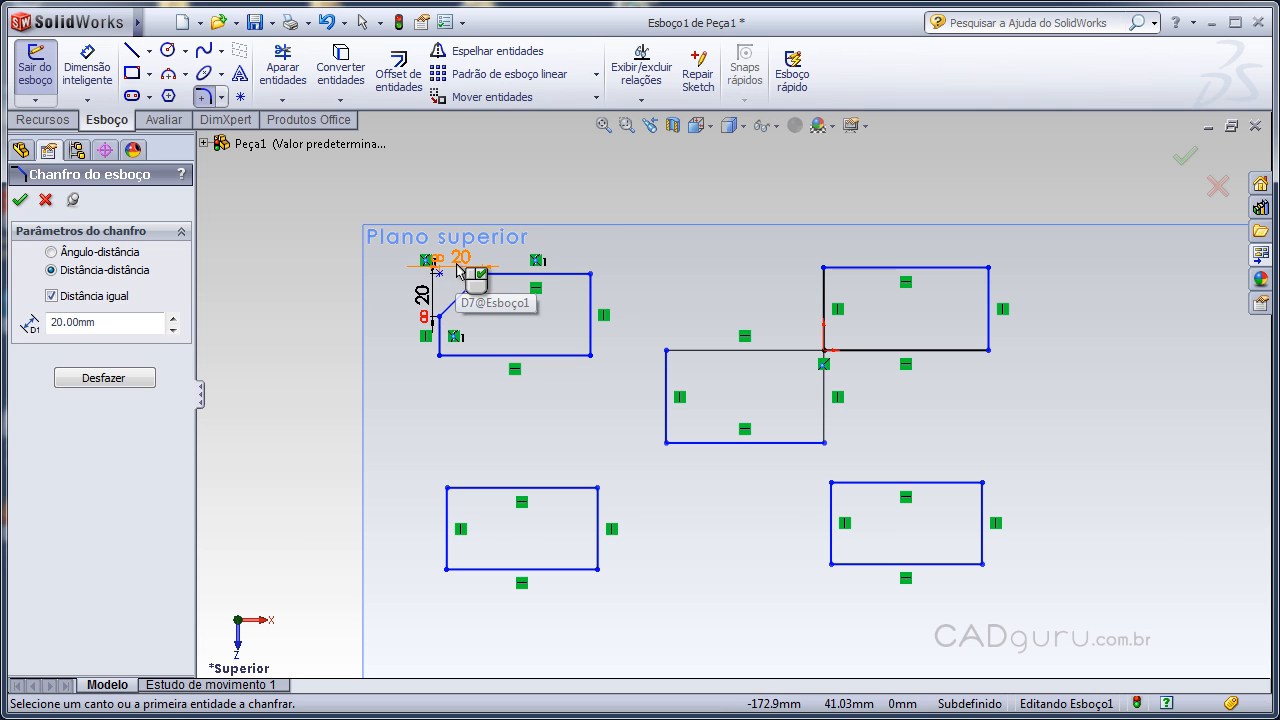
left_click(547, 355)
left_click(591, 332)
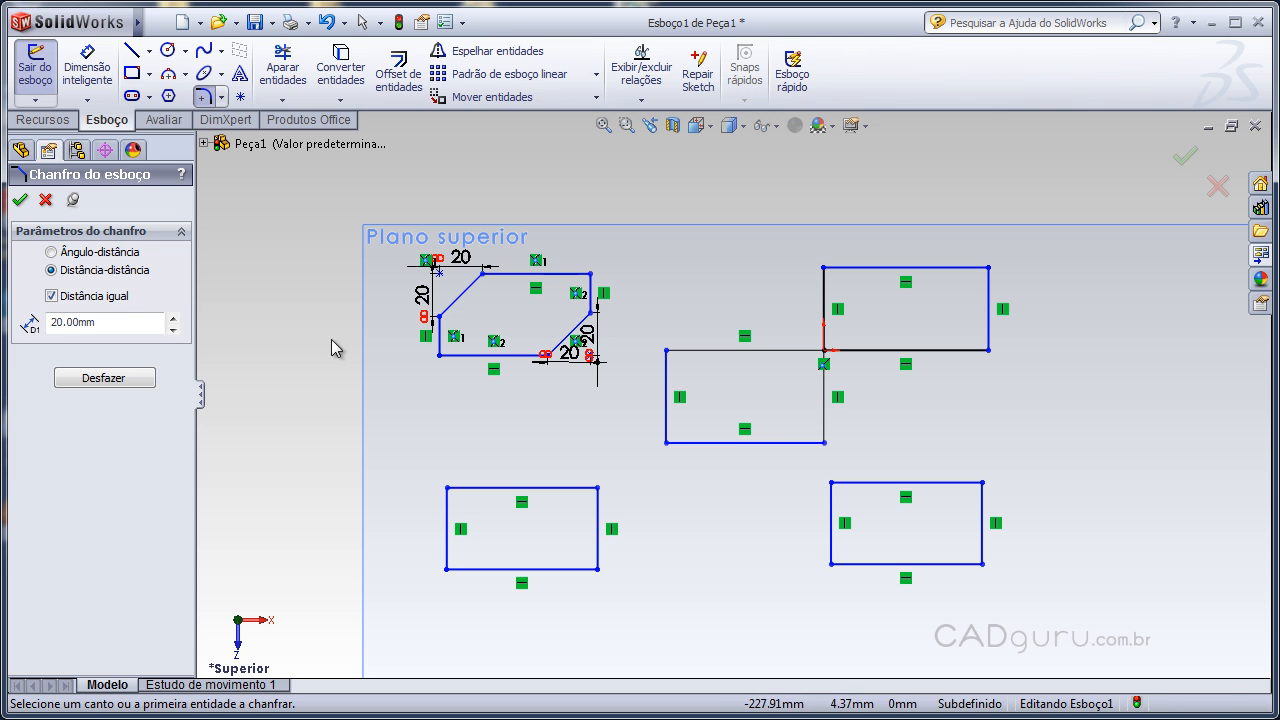
Step: Chamfer the lower-left rectangle's top-left corner with unequal distances, 20 mm along the top edge and 10 mm along the left edge
left_click(126, 298)
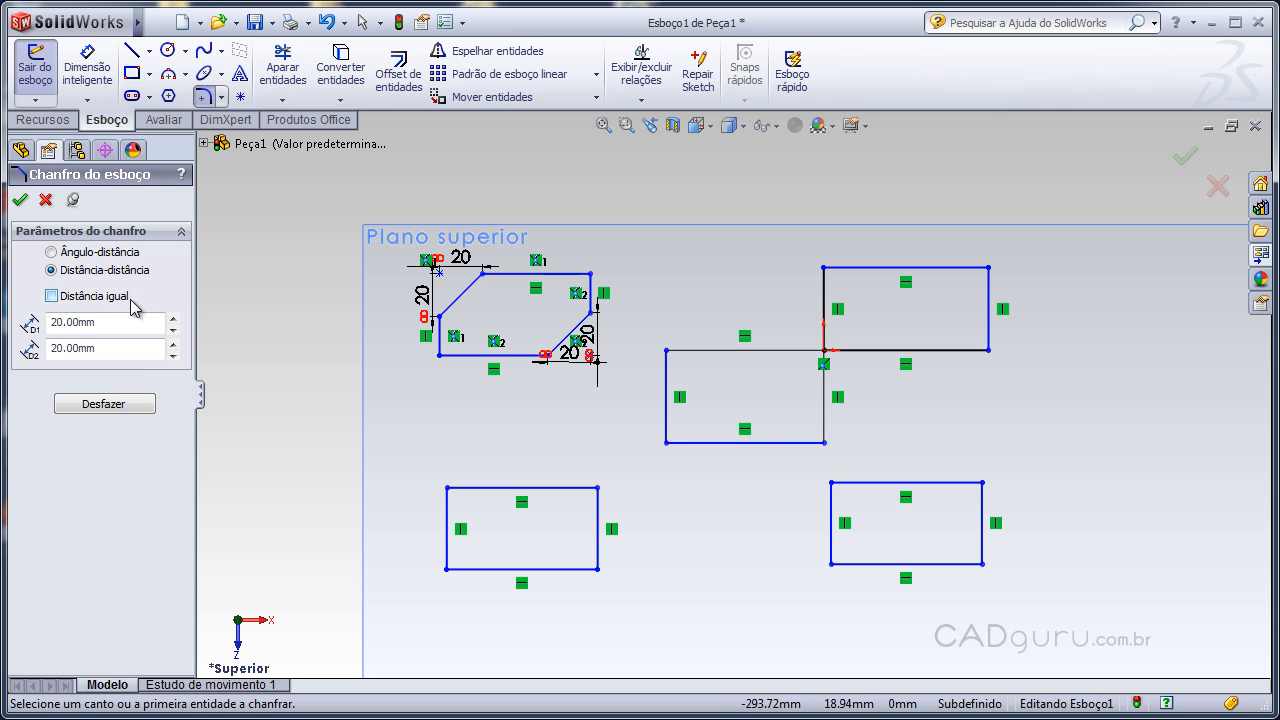
double_click(131, 352)
type("10")
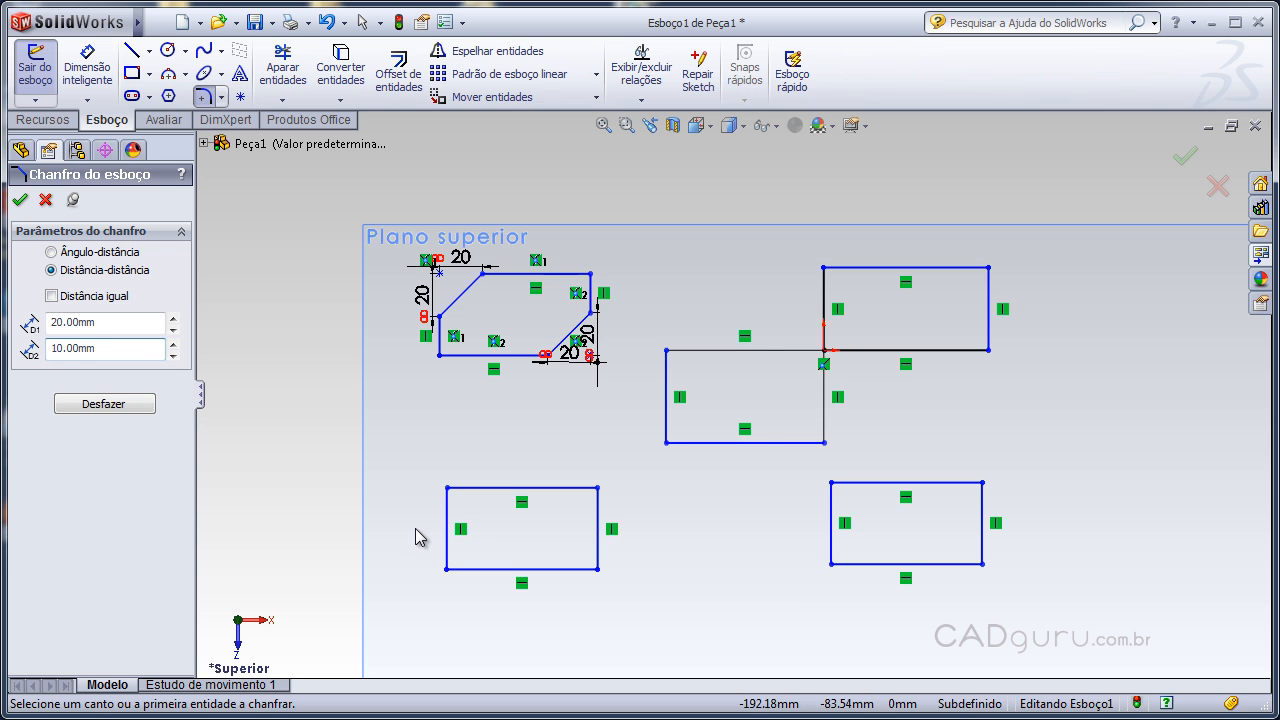
left_click(447, 488)
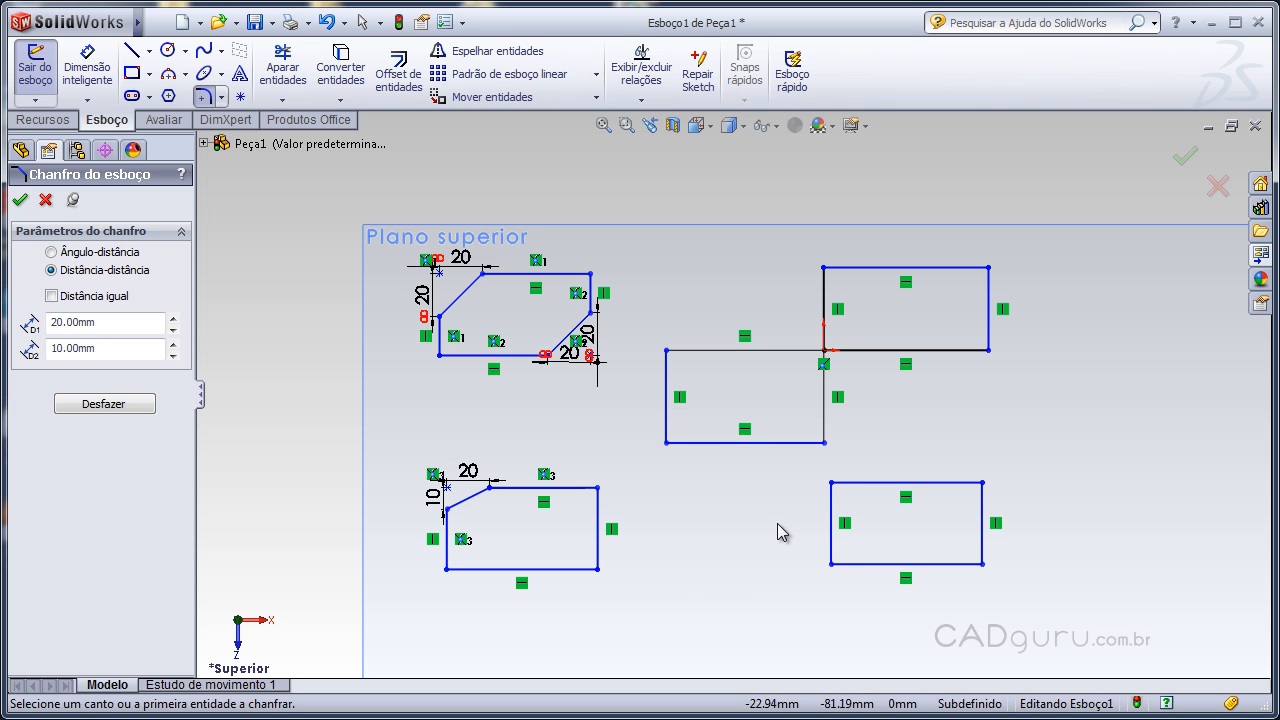
Step: Chamfer the top-left corners of the lower-right and upper-right rectangles at 20 and 10 mm, with 20 mm on the left and top edge respectively
left_click(830, 515)
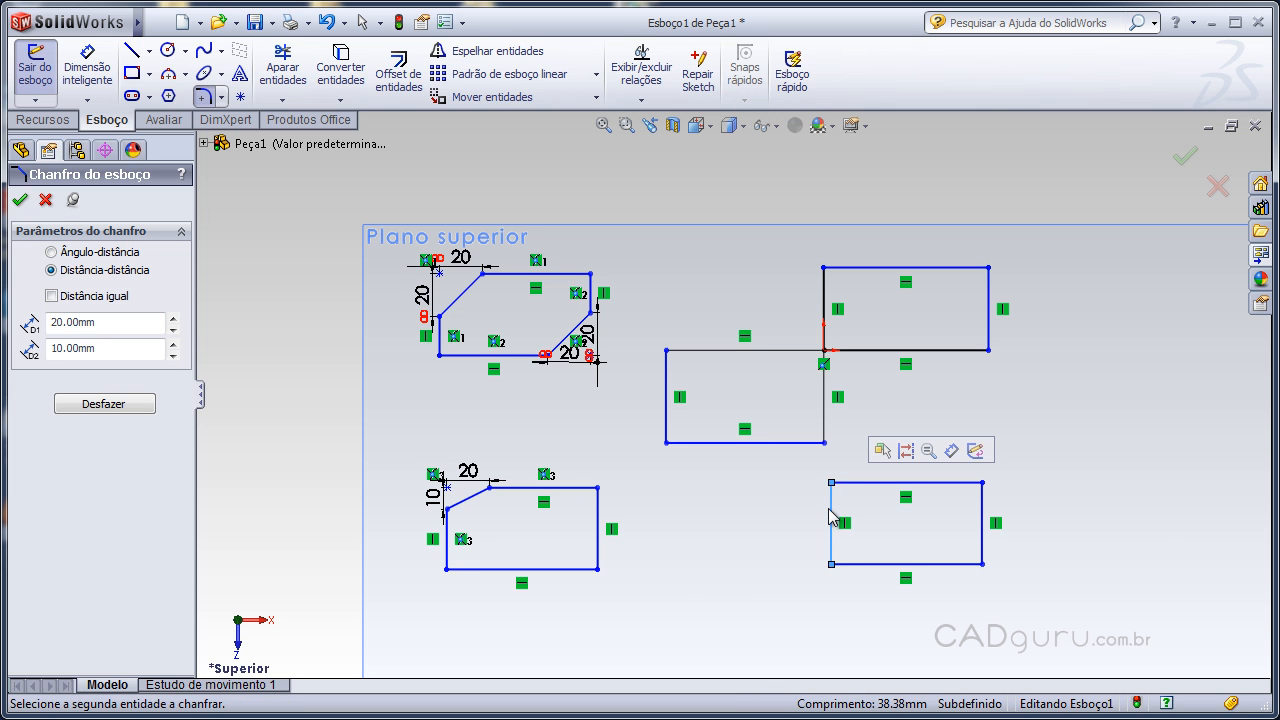
left_click(884, 483)
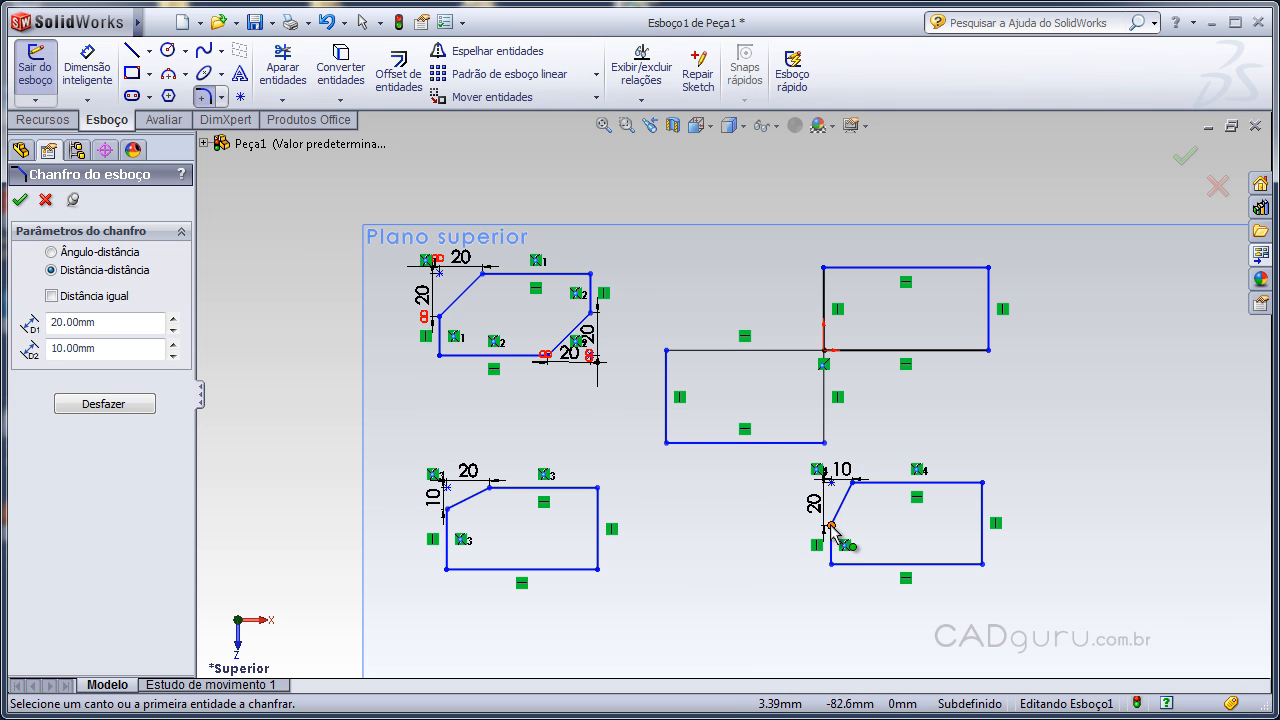
left_click(62, 323)
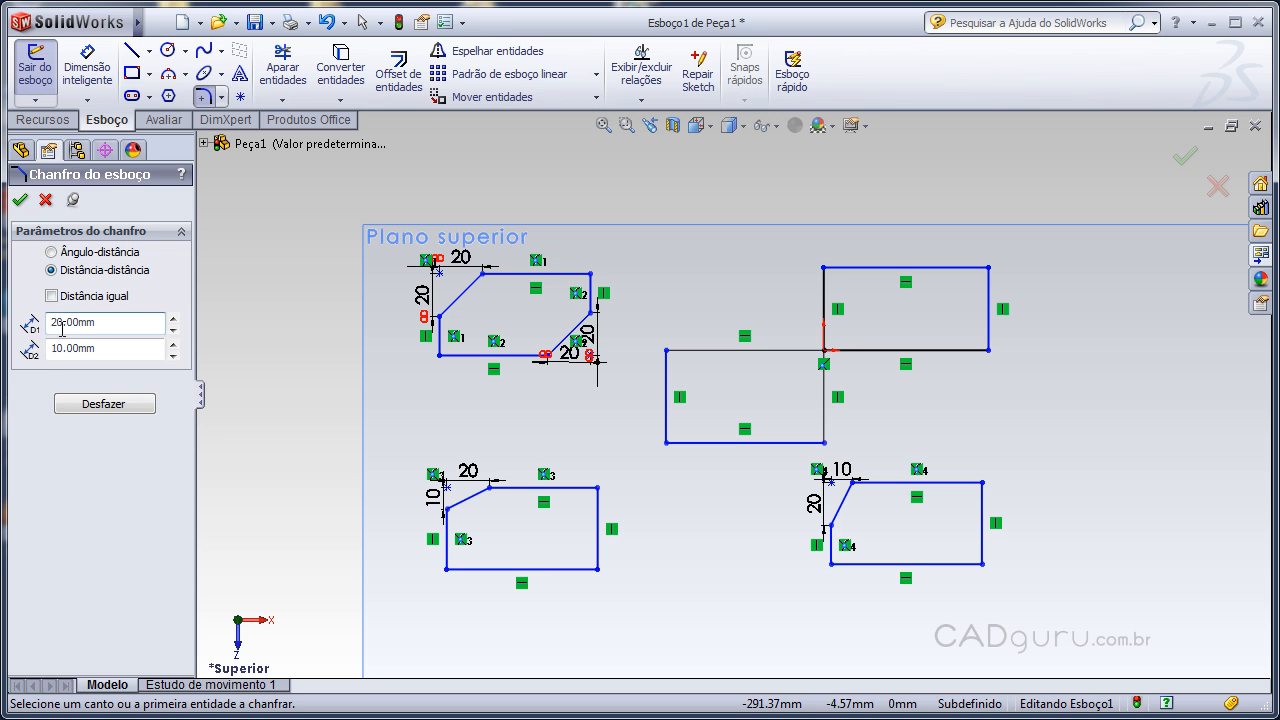
left_click(54, 348)
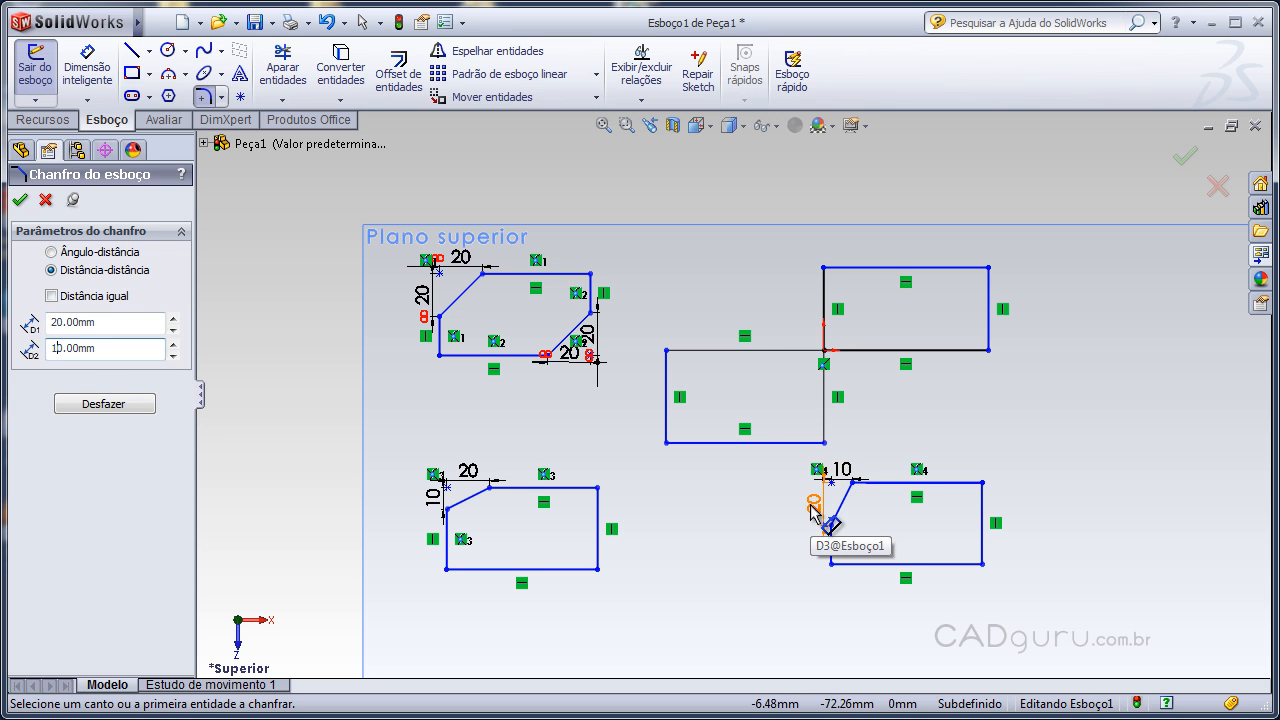
left_click(848, 276)
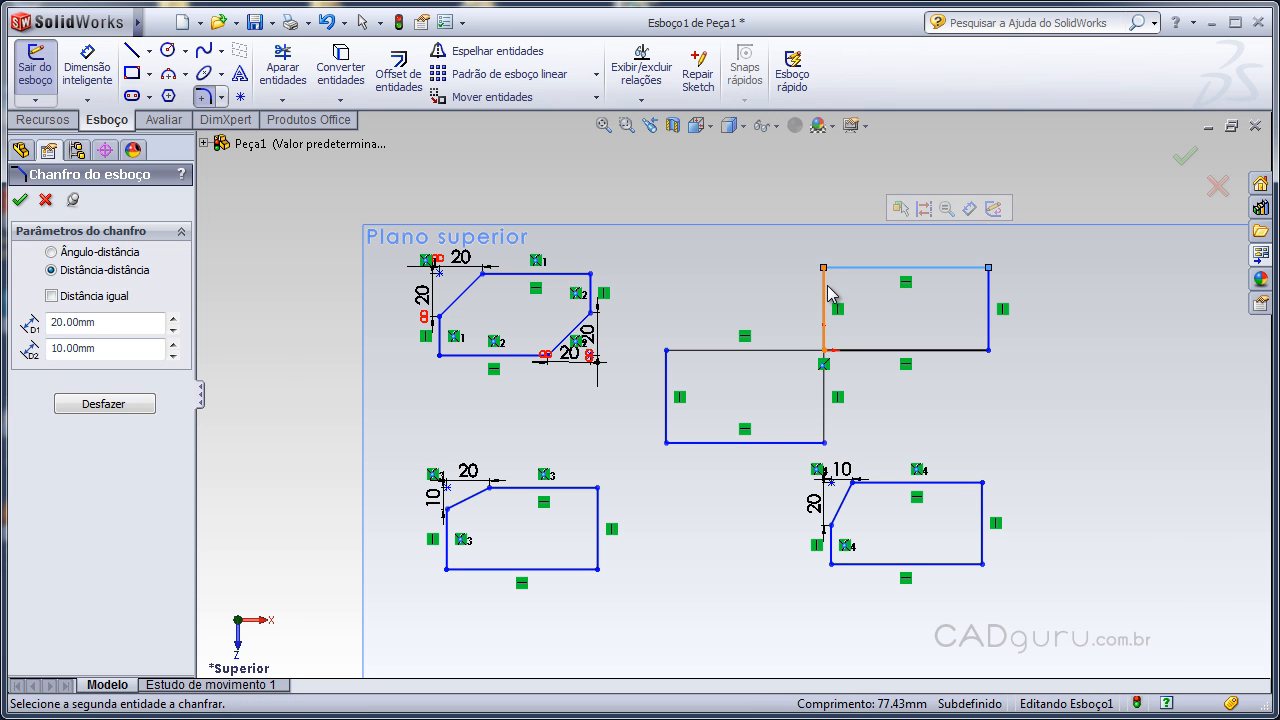
left_click(826, 292)
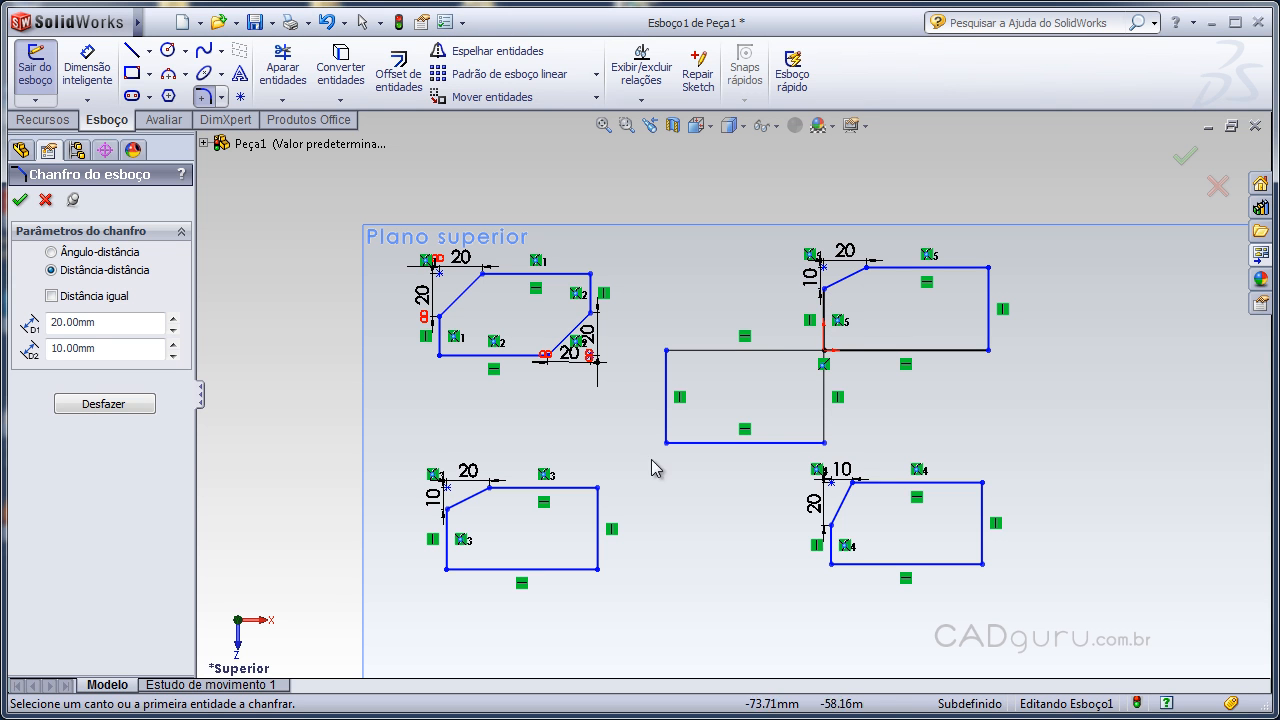
Step: Chamfer the upper-right rectangle's top-right corner by angle-distance, 20 mm along the top edge at 30°
left_click(133, 253)
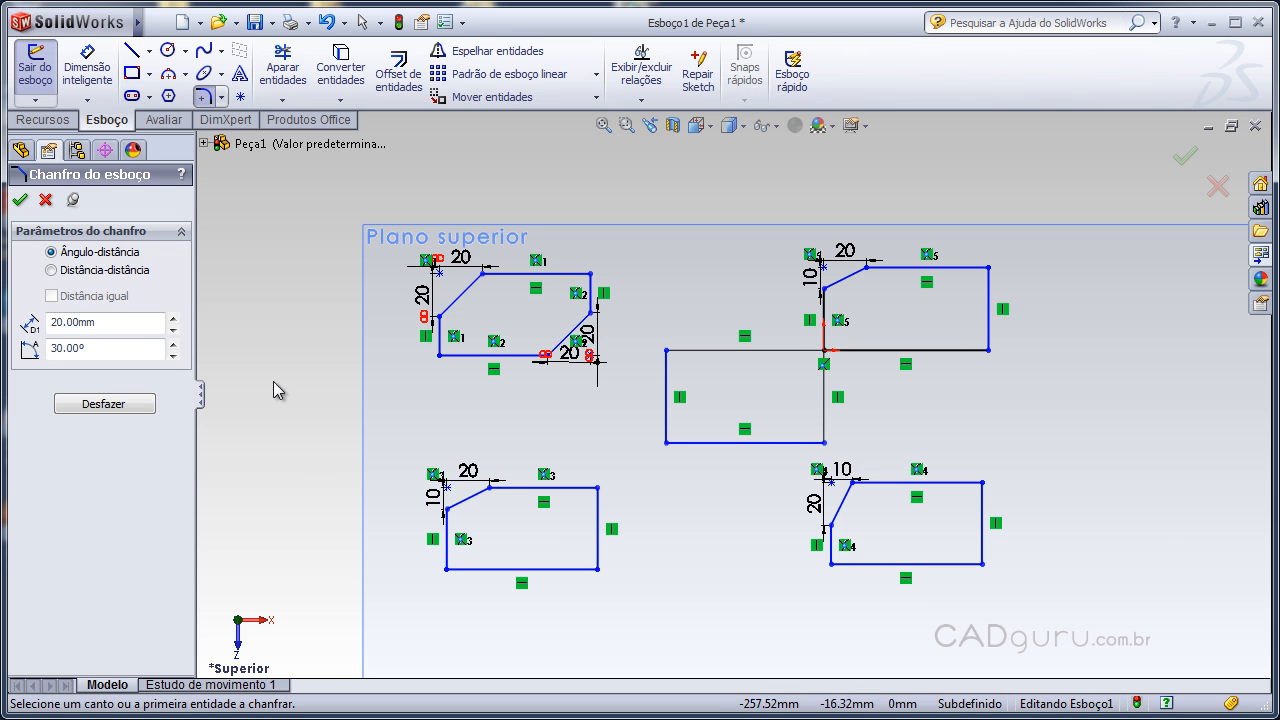
left_click(133, 349)
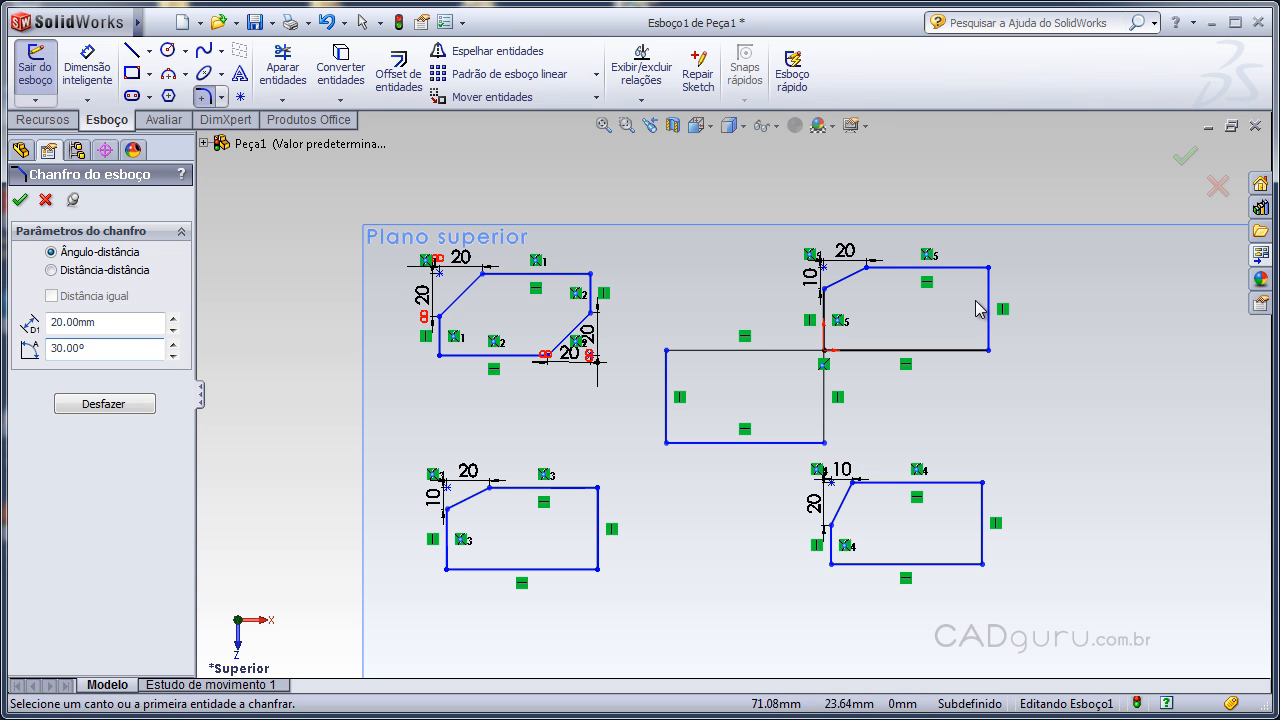
left_click(975, 270)
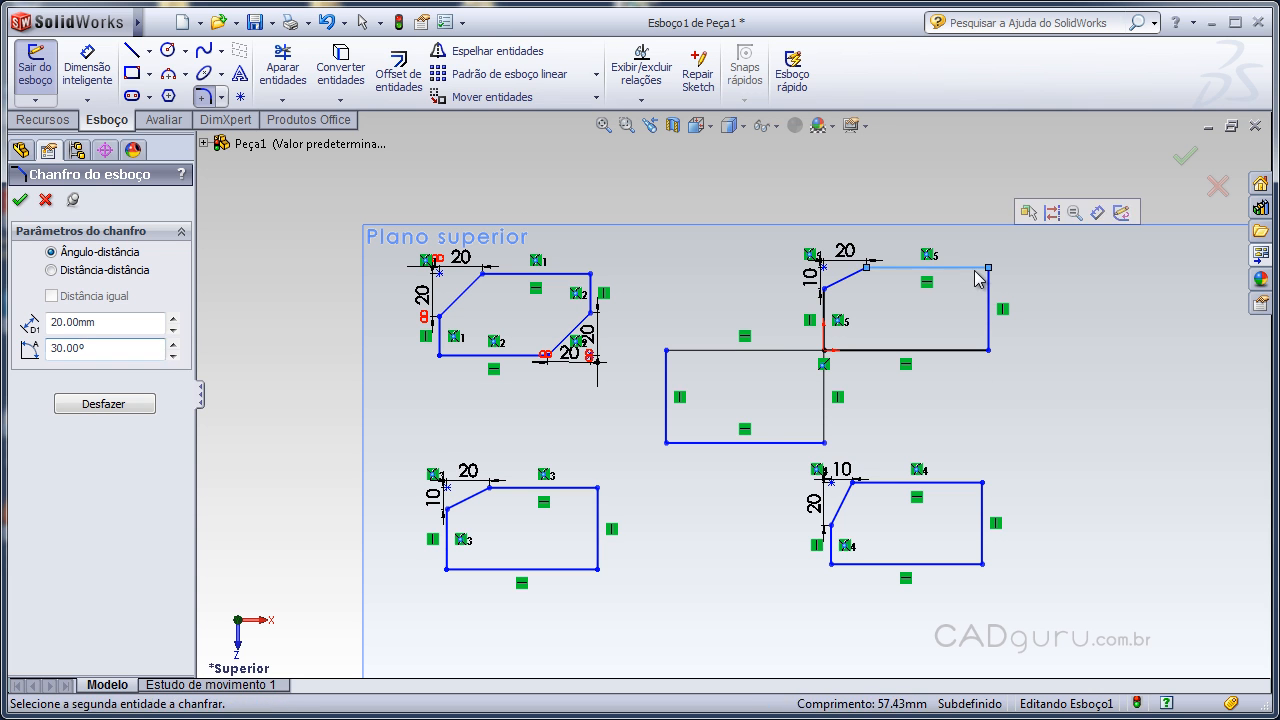
left_click(988, 292)
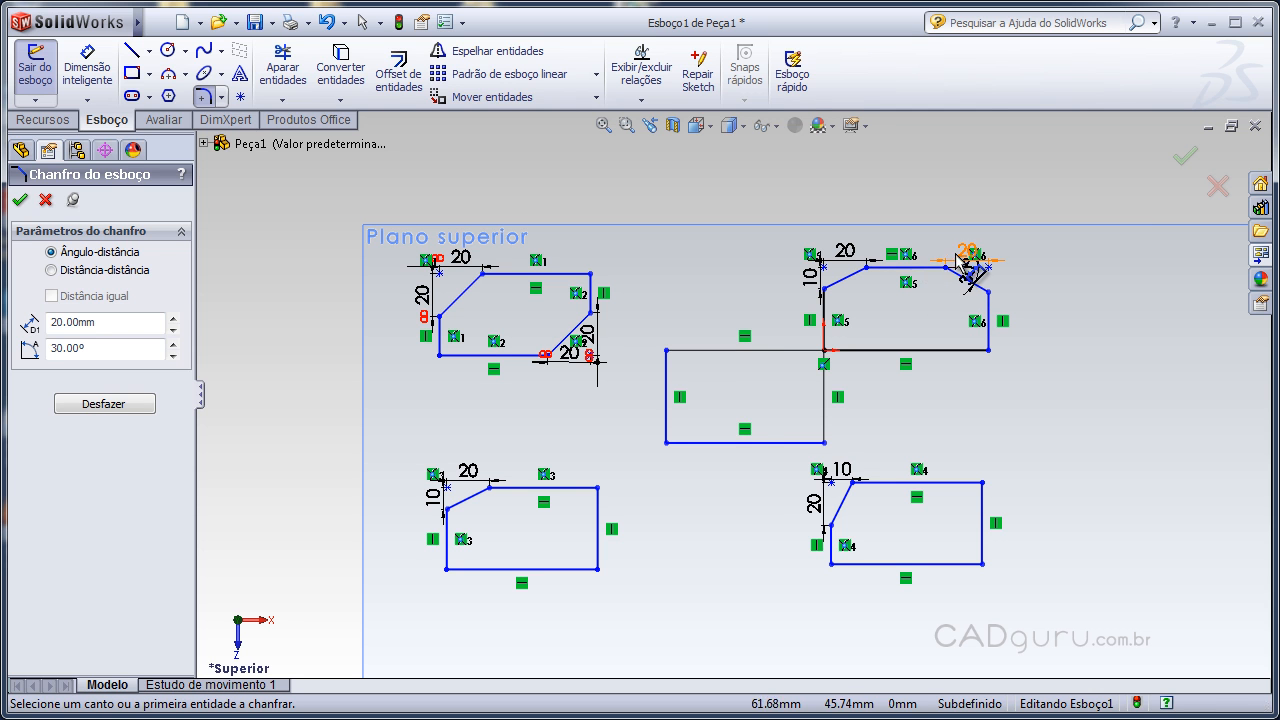
Step: Chamfer the lower-right rectangle's top-right corner by angle-distance, 20 mm along the right edge at 30°
left_click(139, 322)
left_click(139, 348)
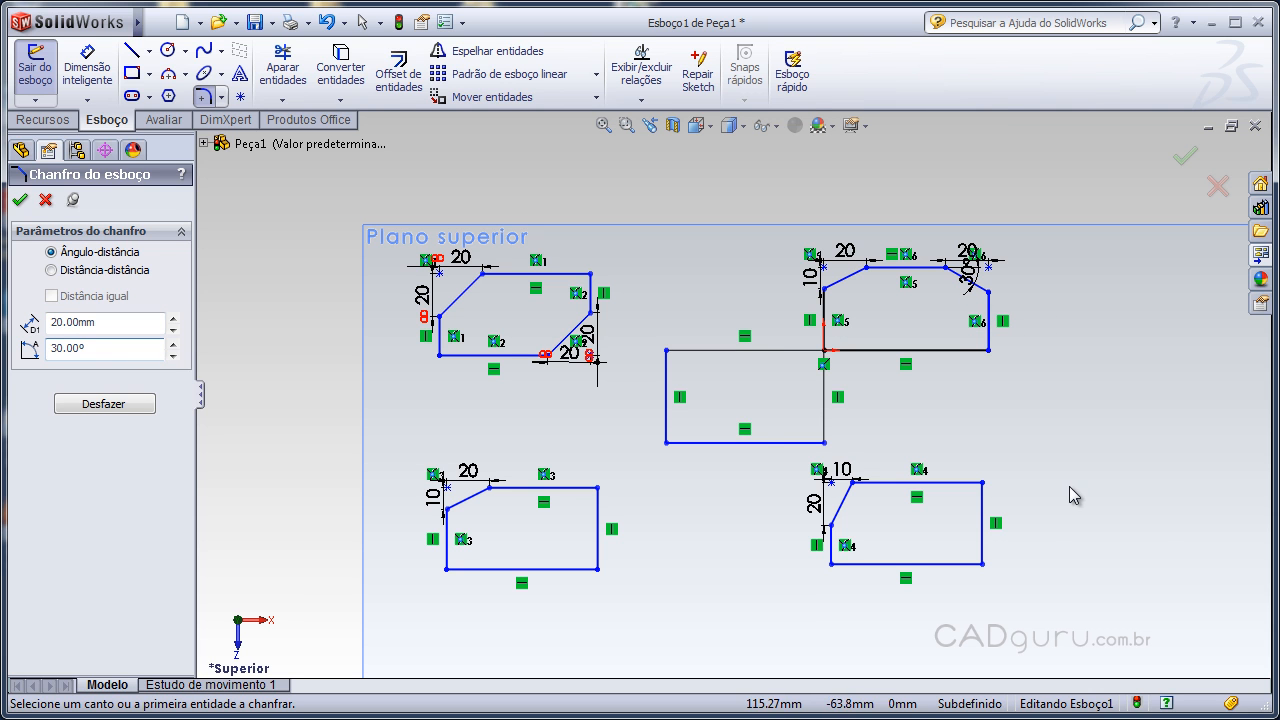
left_click(987, 507)
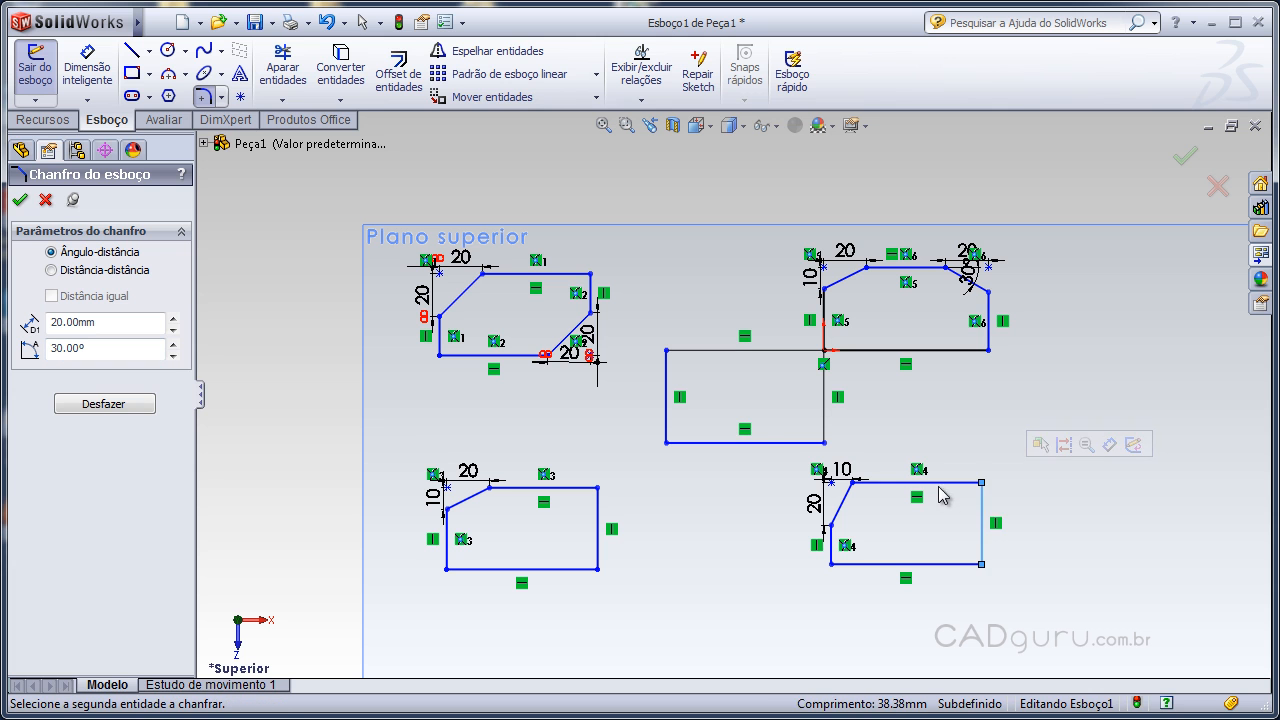
left_click(940, 483)
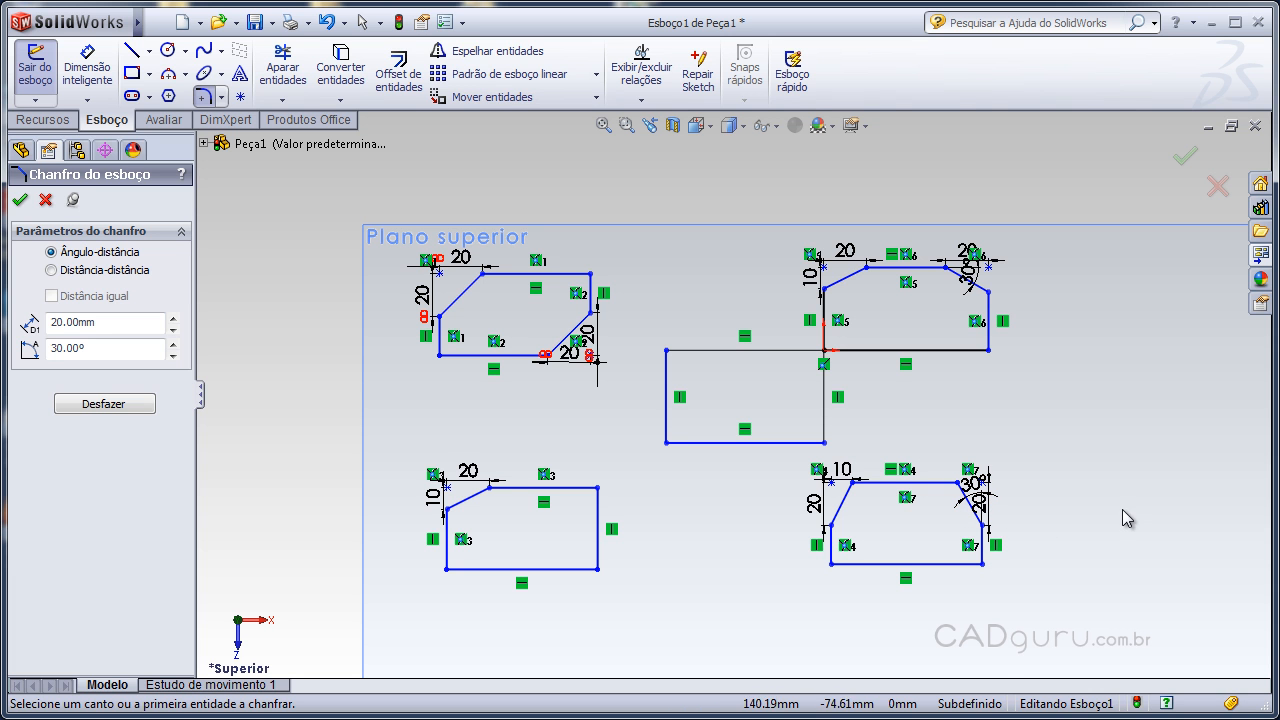
Step: Try the 20 mm, 30° chamfer where the line meets the spline and where the two arcs join
scroll(1014, 514, "up", 6)
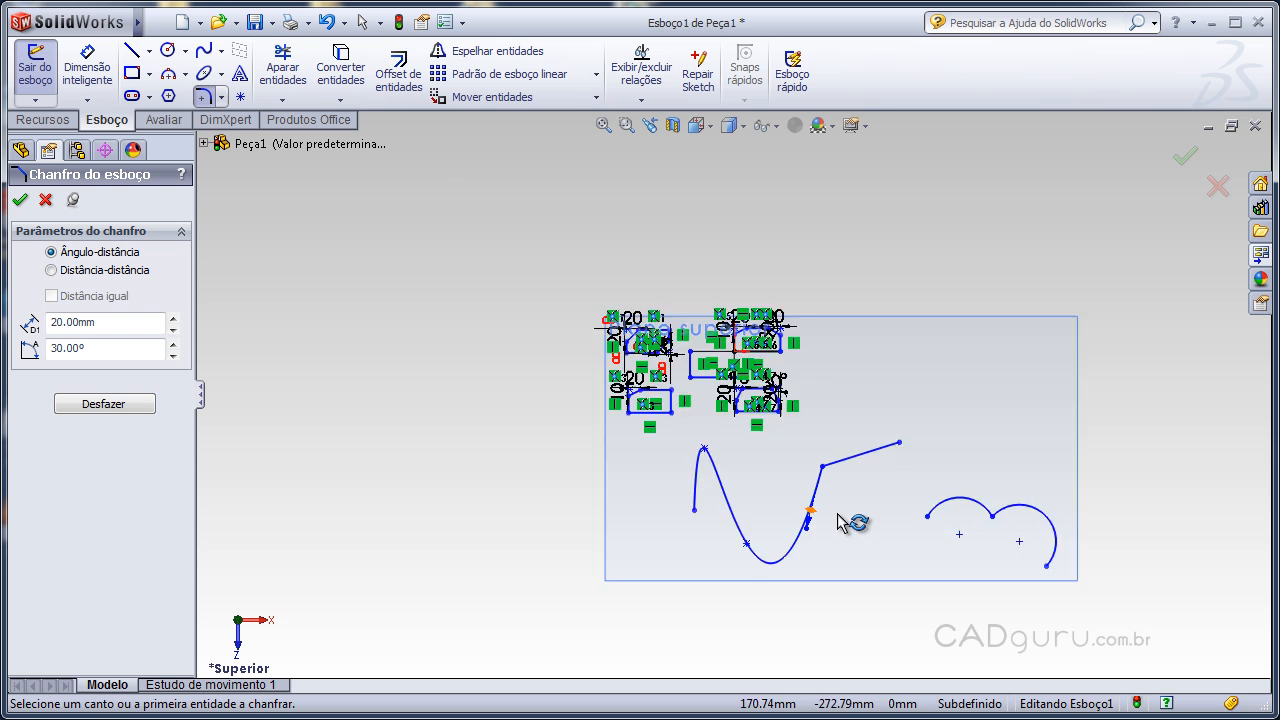
scroll(838, 517, "down", 4)
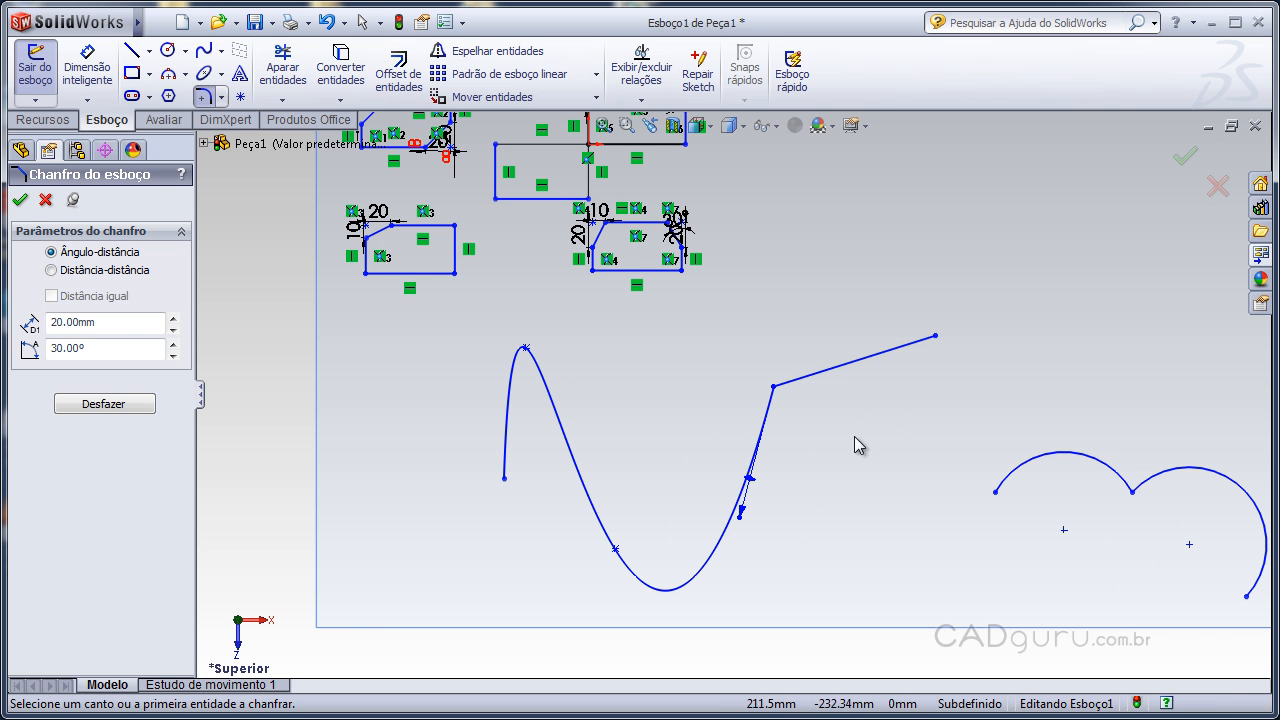
left_click(782, 388)
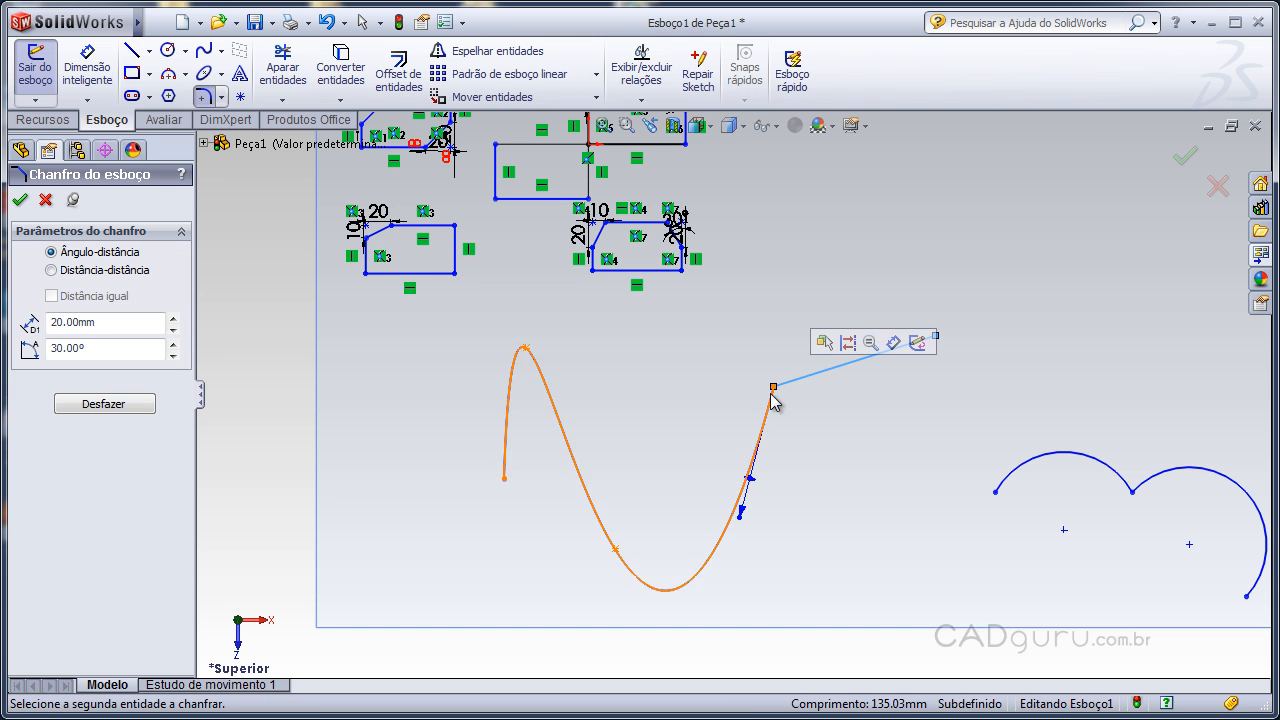
left_click(1140, 487)
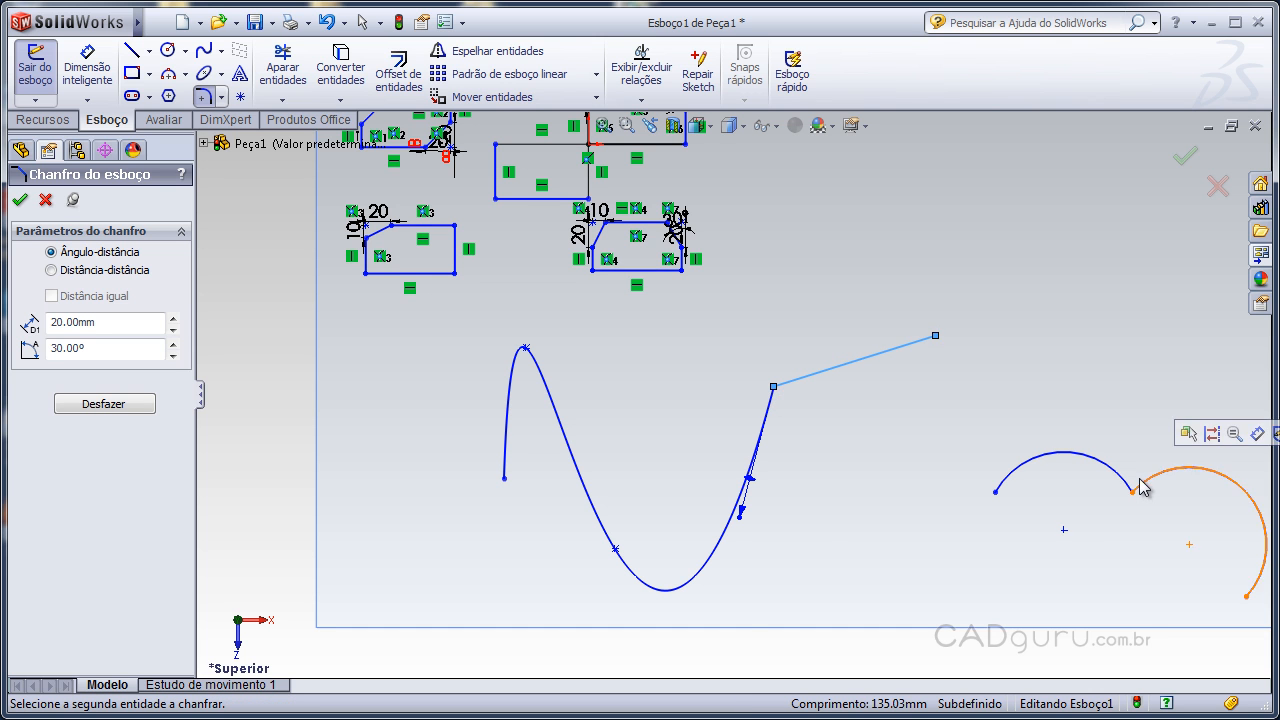